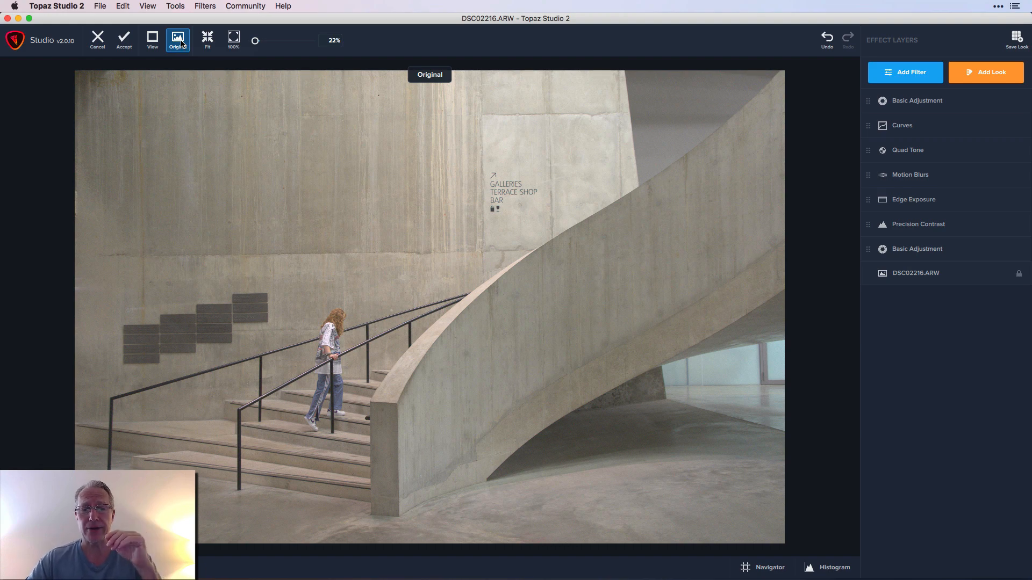
# Step: Compare the edited staircase photo with the original image
pyautogui.click(182, 44)
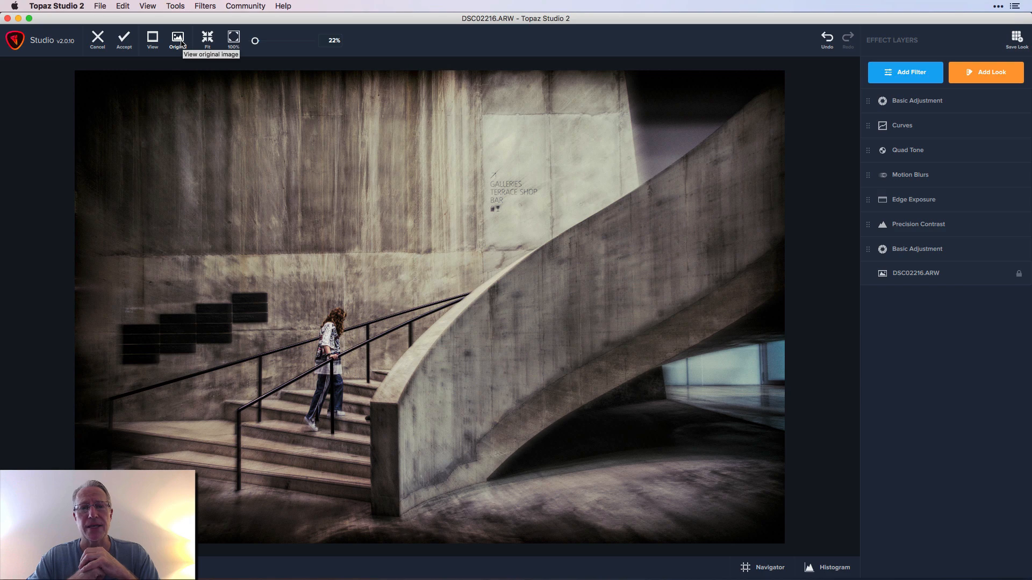
pyautogui.click(181, 44)
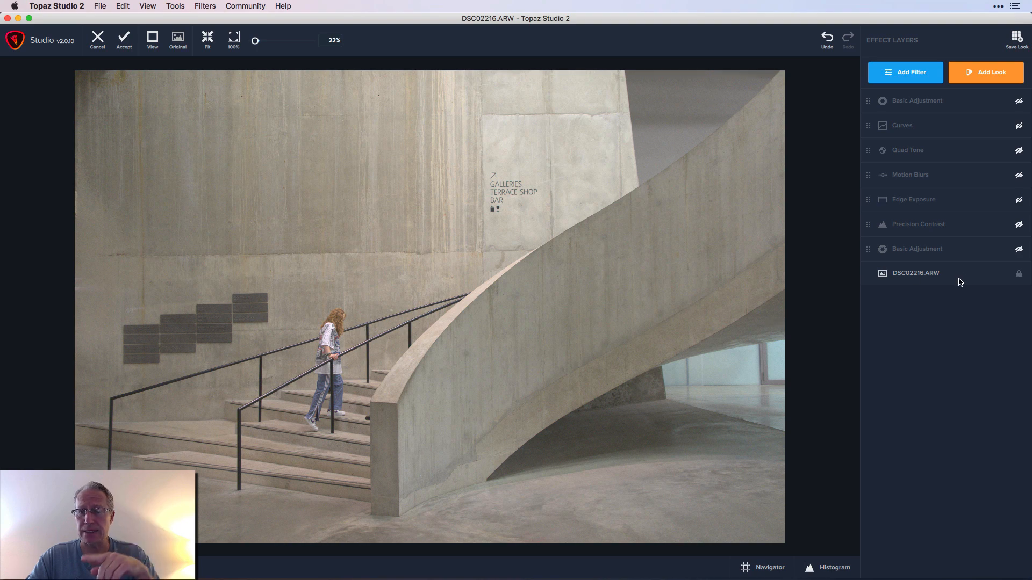
# Step: Enable the Basic Adjustment layer directly above the source image and review its exposure, tone and color settings
pyautogui.click(1018, 250)
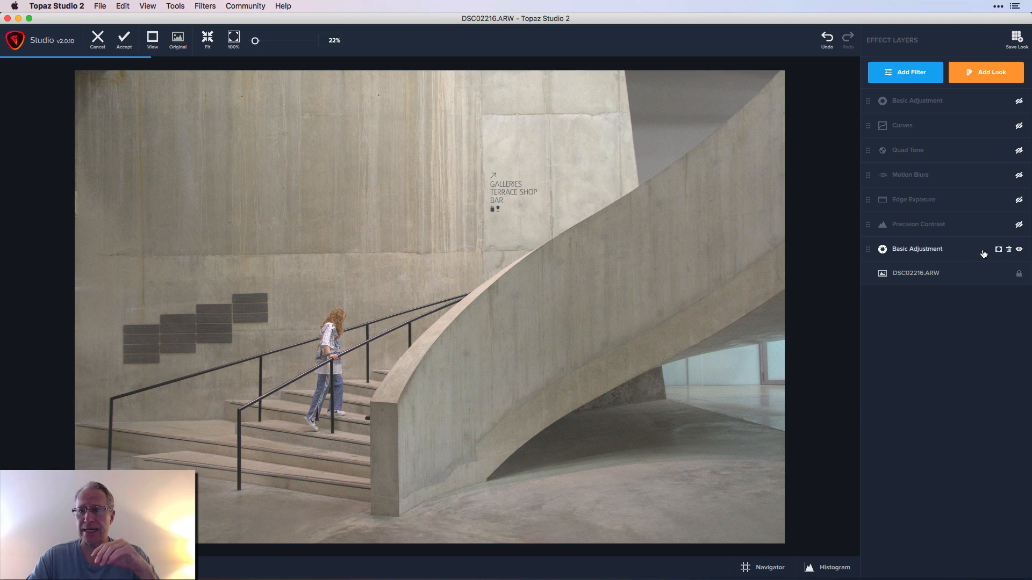
pyautogui.click(944, 253)
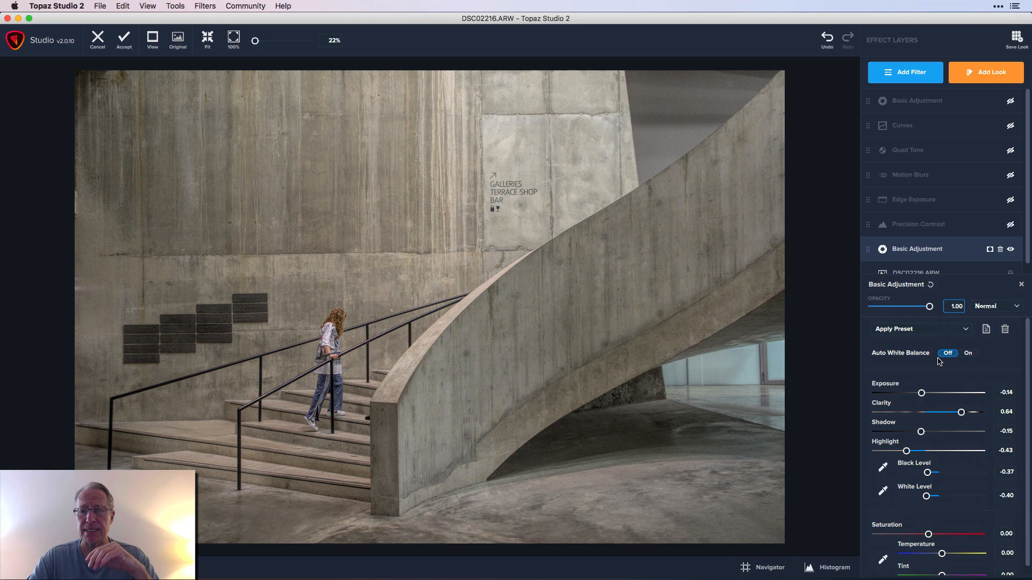
pyautogui.scroll(-1, 974, 486)
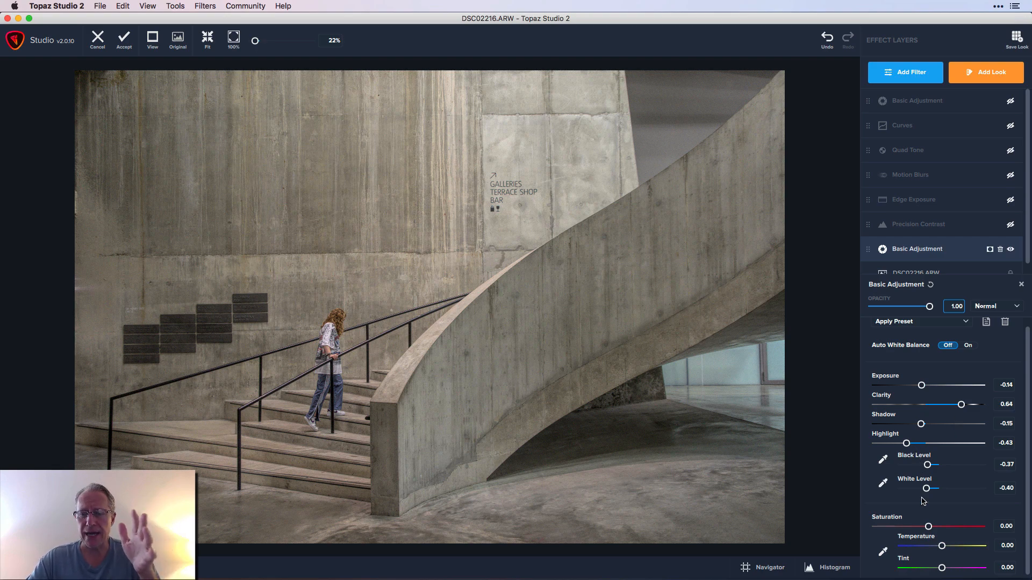
pyautogui.scroll(1, 957, 523)
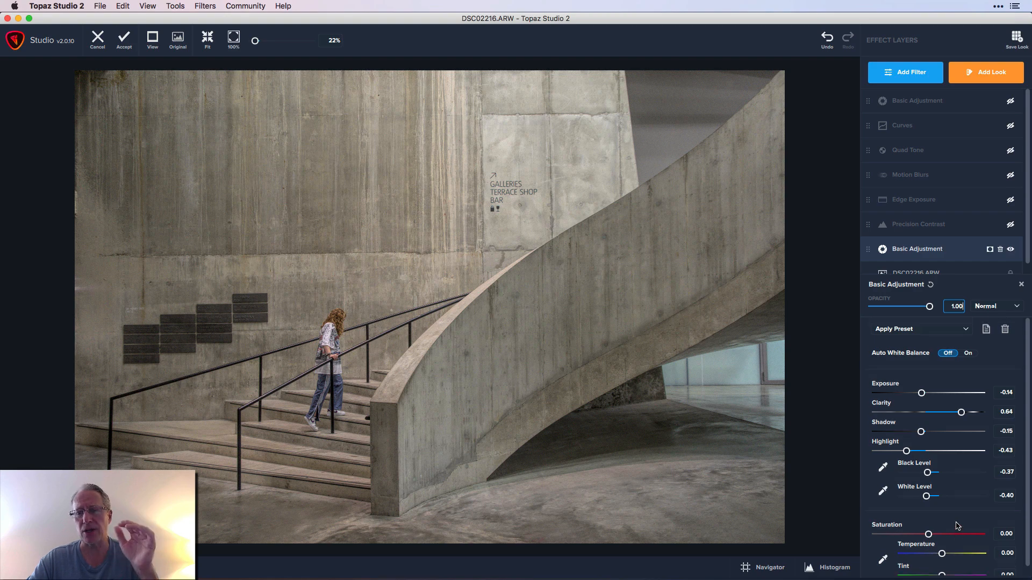
pyautogui.click(1021, 284)
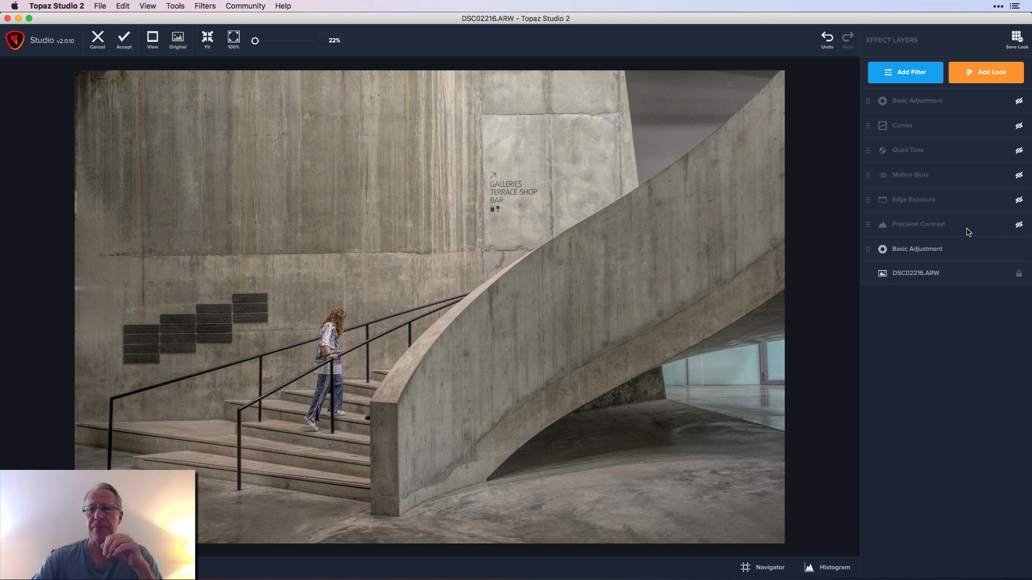
# Step: Enable the Precision Contrast layer and review its contrast, lighting and color settings
pyautogui.click(1018, 226)
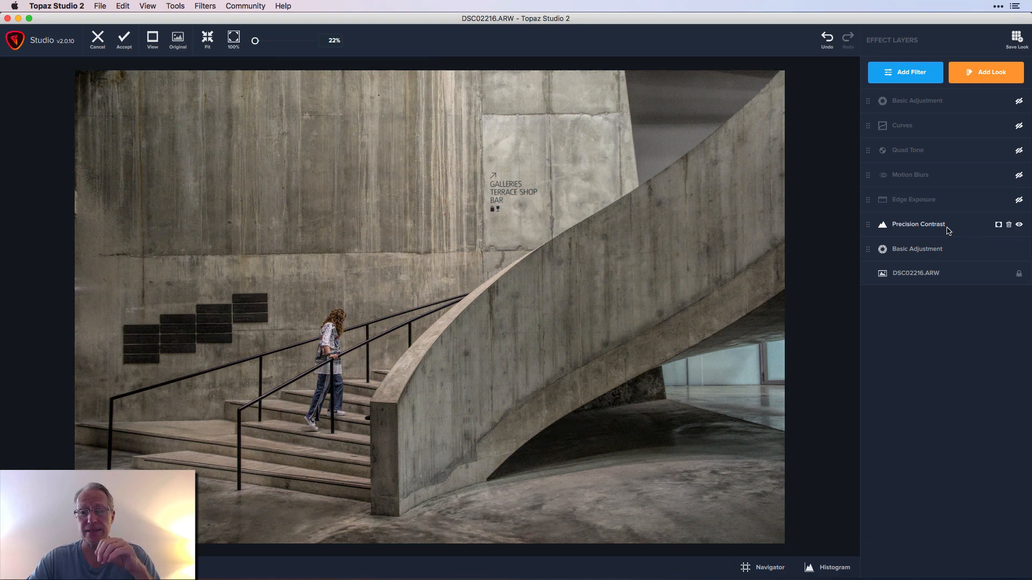
pyautogui.click(938, 227)
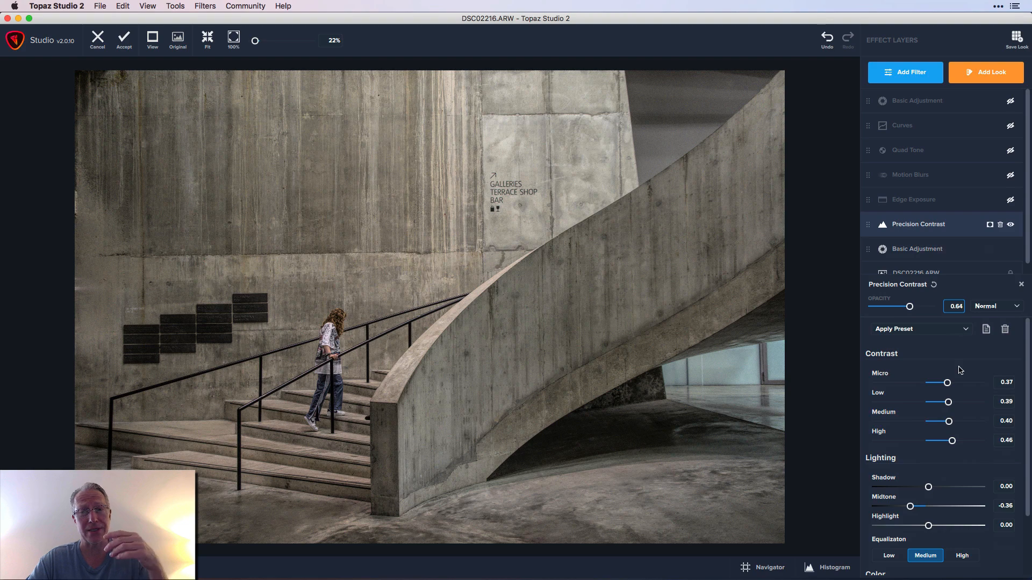
pyautogui.scroll(-1, 970, 406)
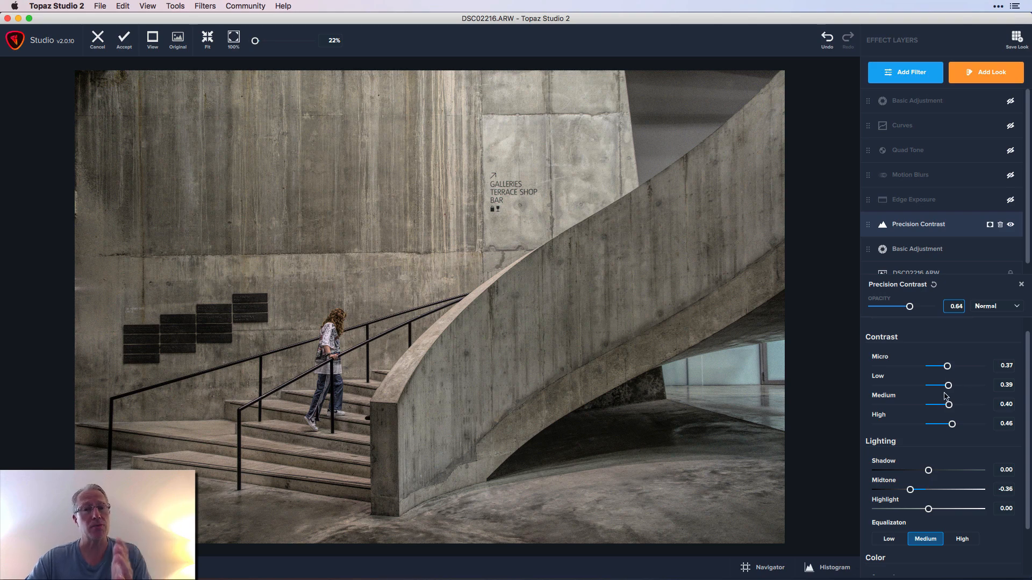
pyautogui.scroll(-1, 957, 406)
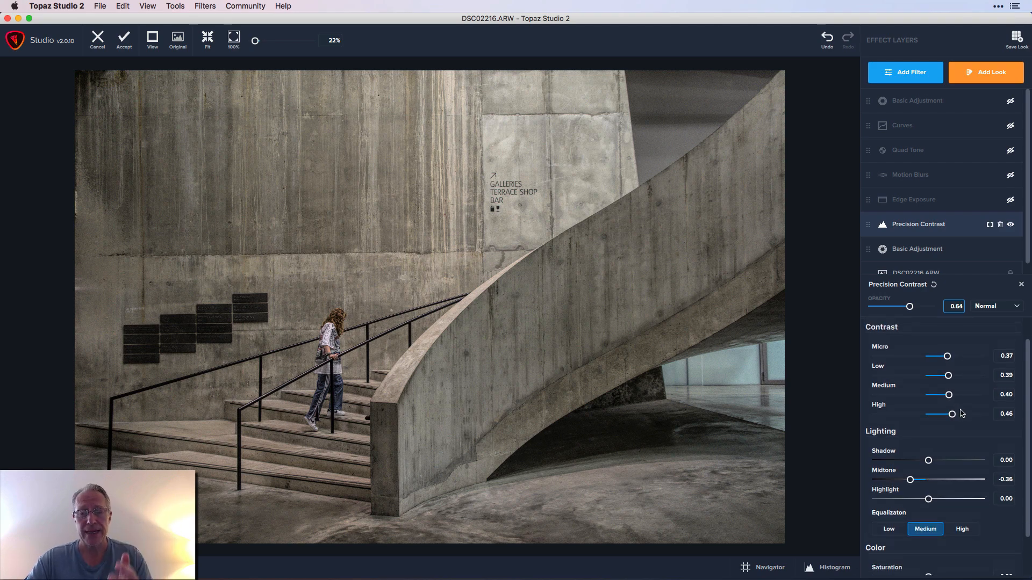
pyautogui.scroll(-1, 959, 409)
pyautogui.scroll(-1, 962, 412)
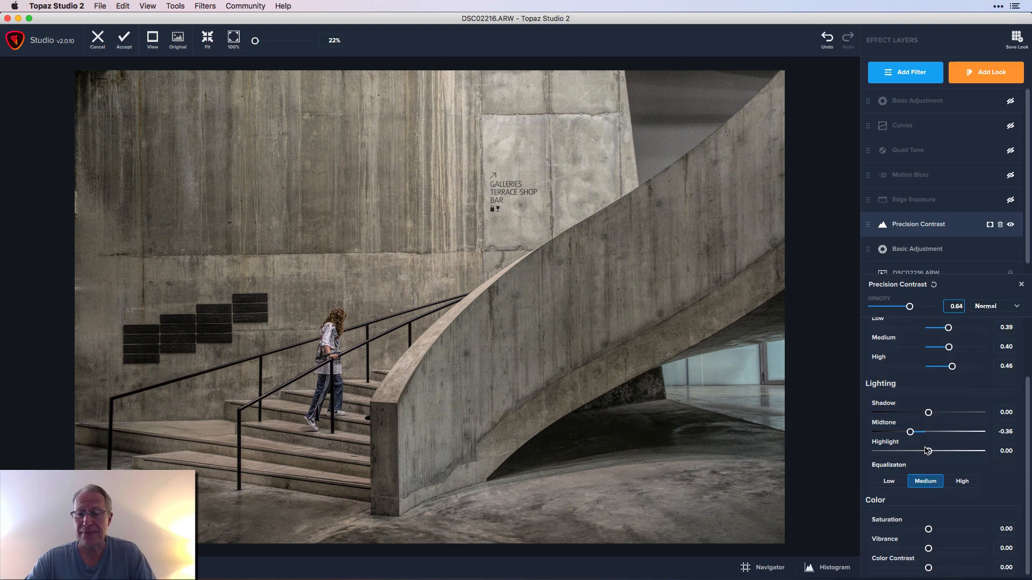
pyautogui.scroll(4, 927, 450)
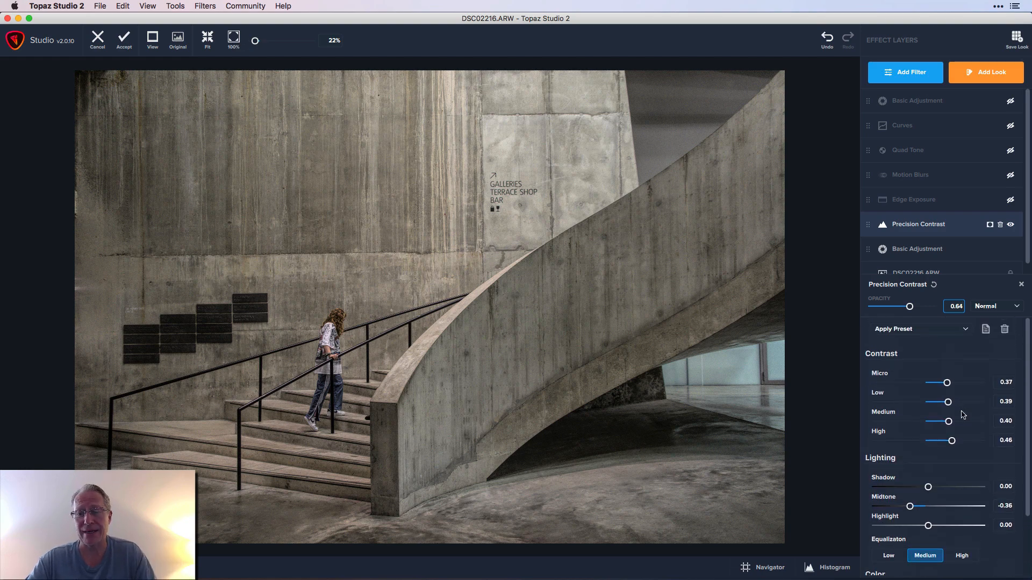
# Step: Try out the Precision Contrast opacity, return it to 0.64 and close the layer's settings
pyautogui.click(909, 307)
pyautogui.moveTo(911, 307)
pyautogui.mouseDown()
pyautogui.moveTo(957, 308)
pyautogui.moveTo(909, 310)
pyautogui.mouseUp()
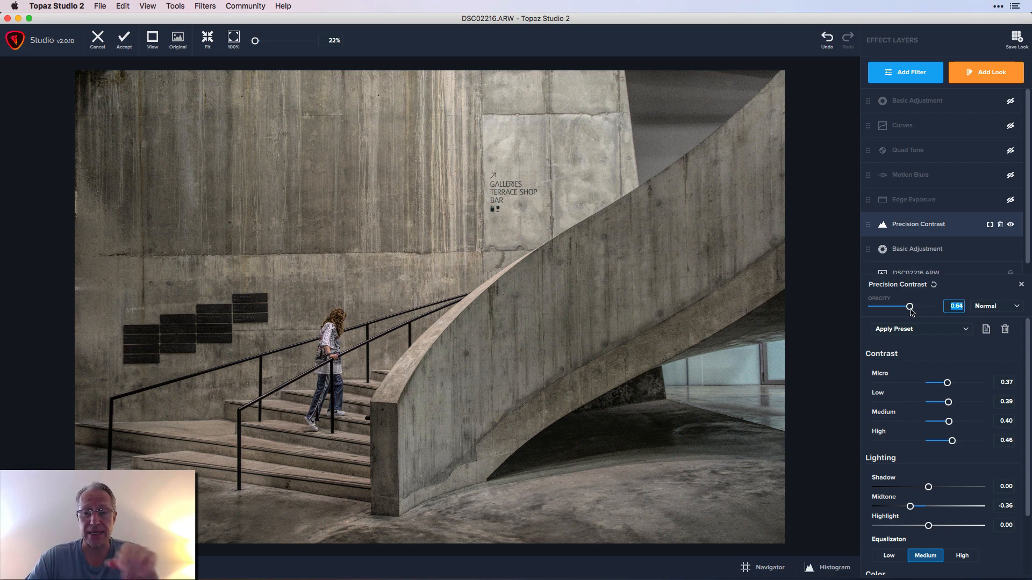
pyautogui.click(1021, 284)
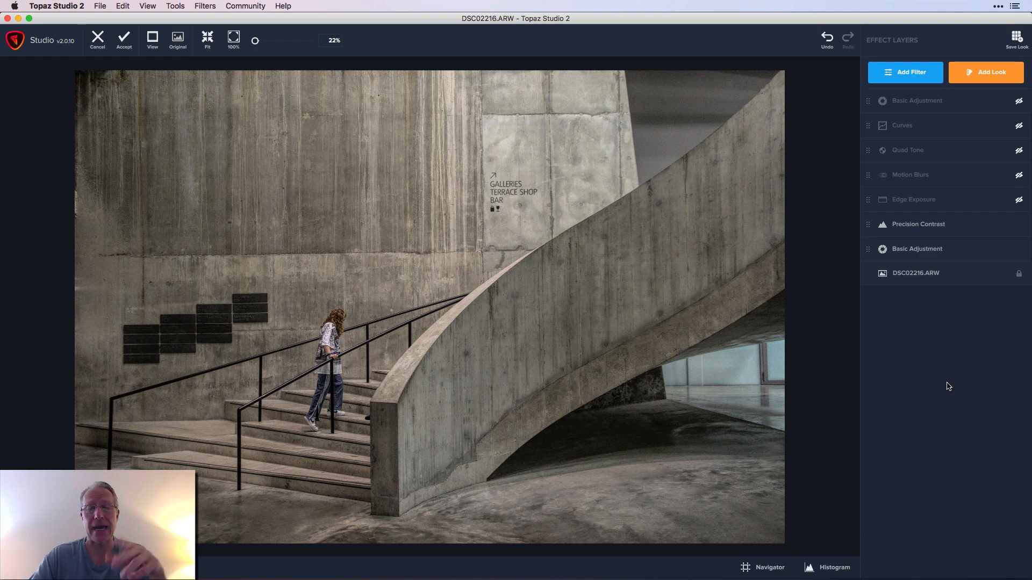
# Step: Enable the Edge Exposure layer, open its settings and look through the available presets
pyautogui.click(1018, 201)
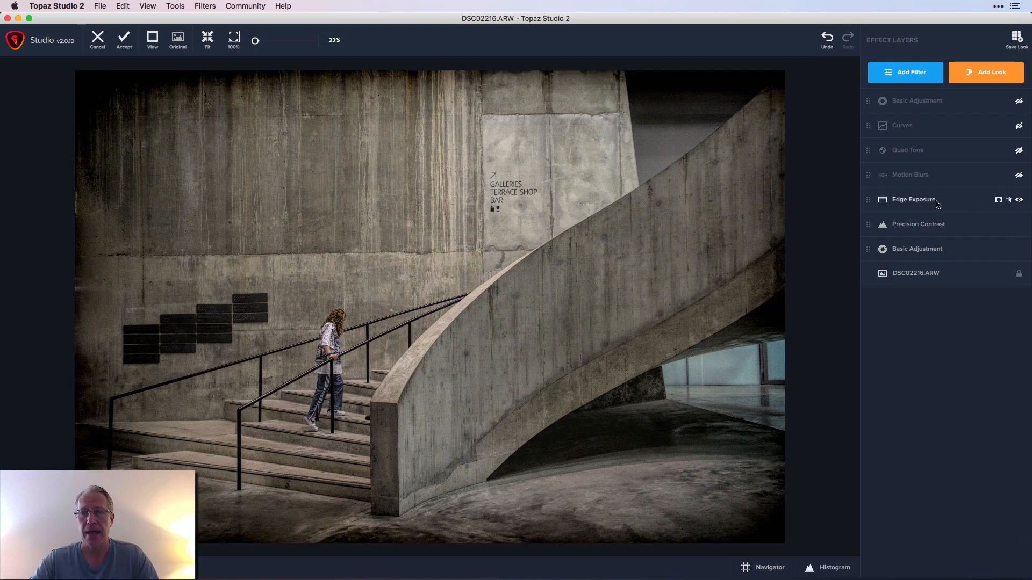
pyautogui.click(936, 202)
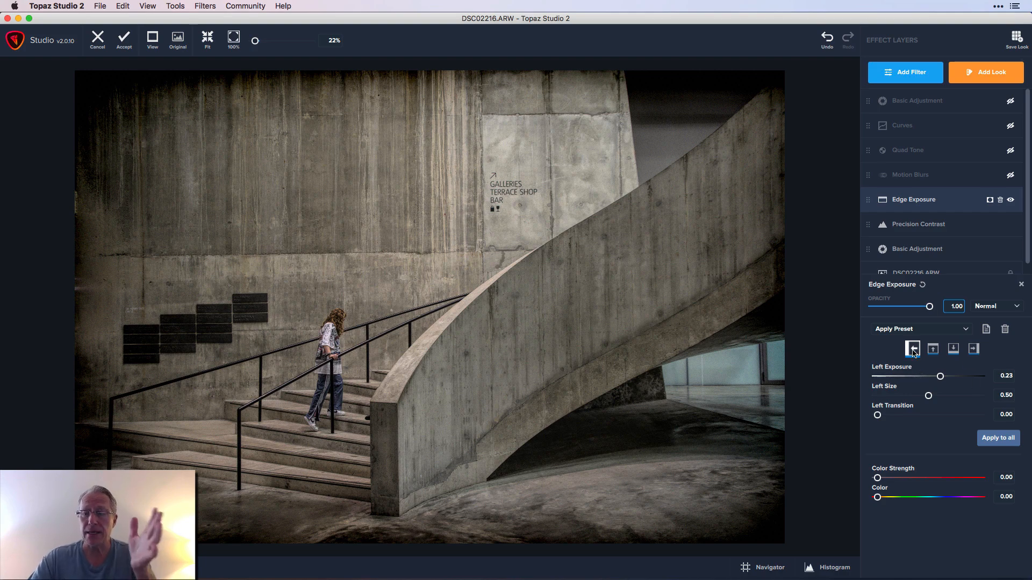
pyautogui.click(917, 331)
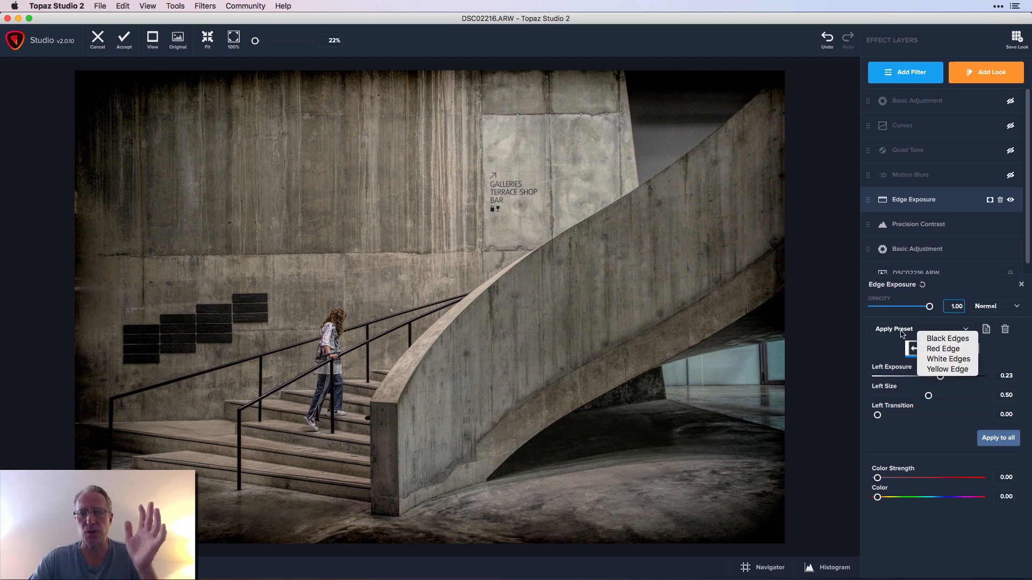
pyautogui.click(902, 333)
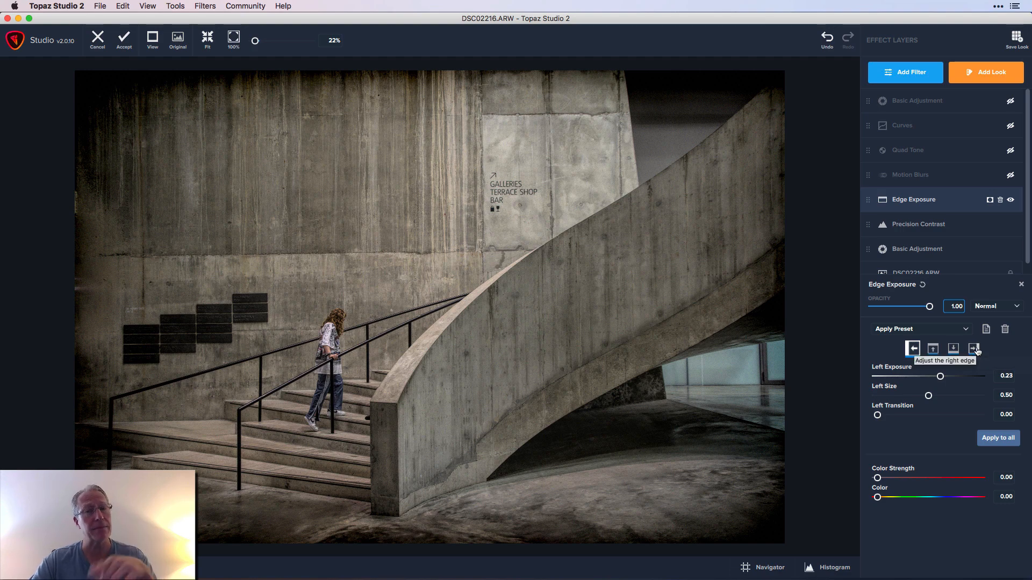
# Step: Set Edge Exposure's left exposure to 0.22 and its top exposure to 0.56
pyautogui.click(927, 376)
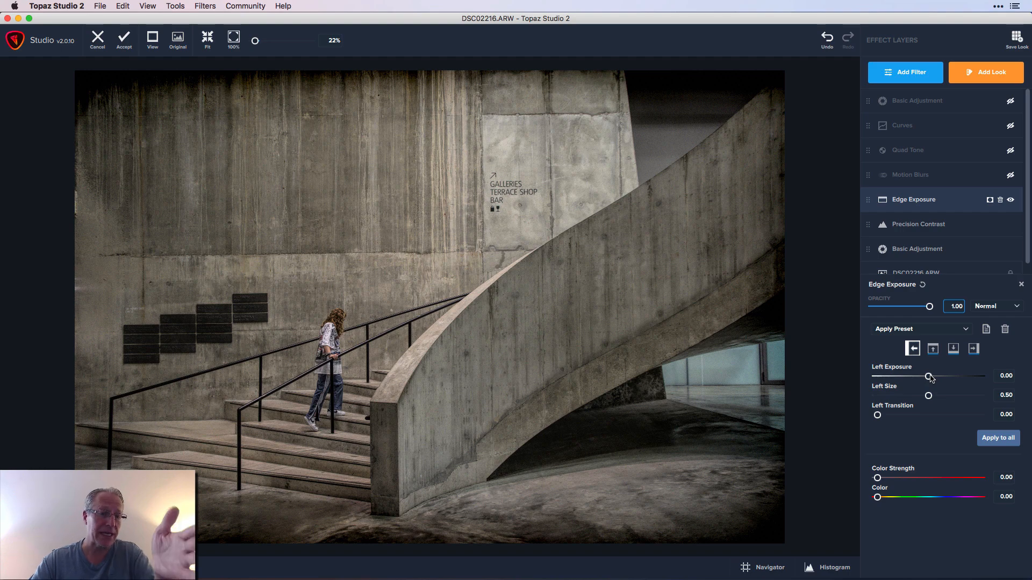
pyautogui.moveTo(931, 378); pyautogui.dragTo(941, 377)
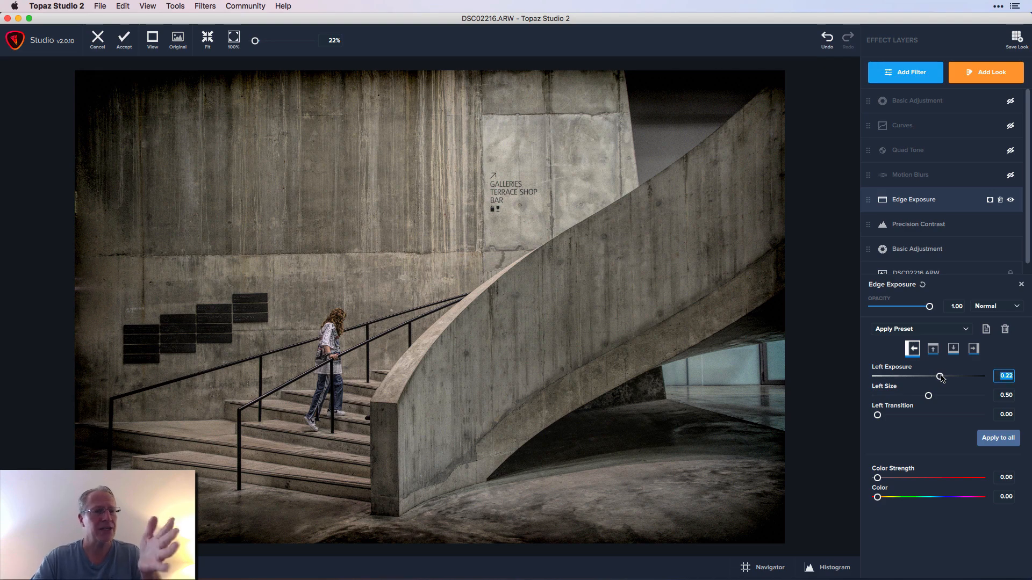
pyautogui.click(933, 349)
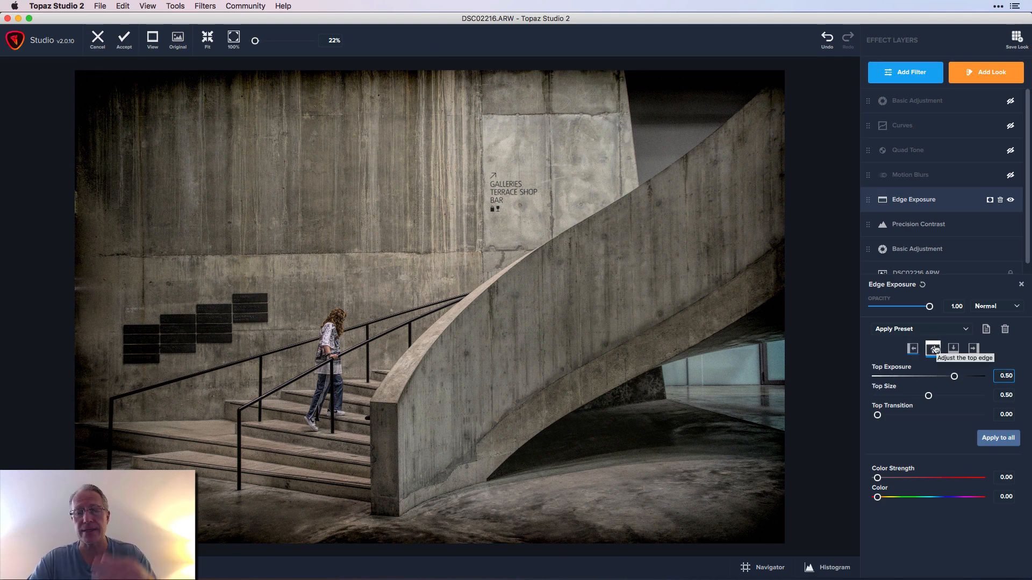
pyautogui.moveTo(953, 376)
pyautogui.mouseDown()
pyautogui.moveTo(967, 376)
pyautogui.moveTo(869, 378)
pyautogui.moveTo(943, 378)
pyautogui.mouseUp()
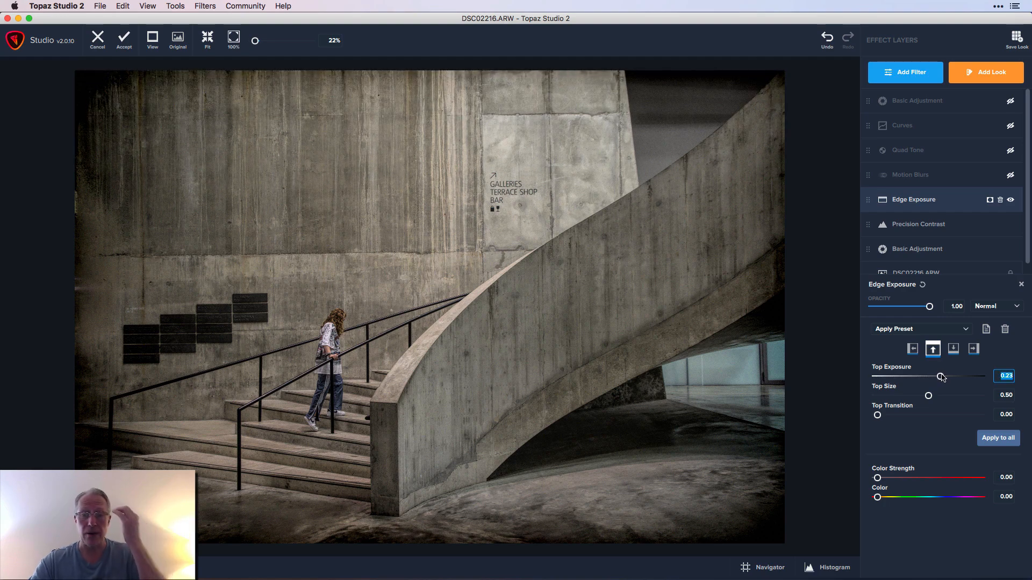
pyautogui.moveTo(942, 378); pyautogui.dragTo(959, 378)
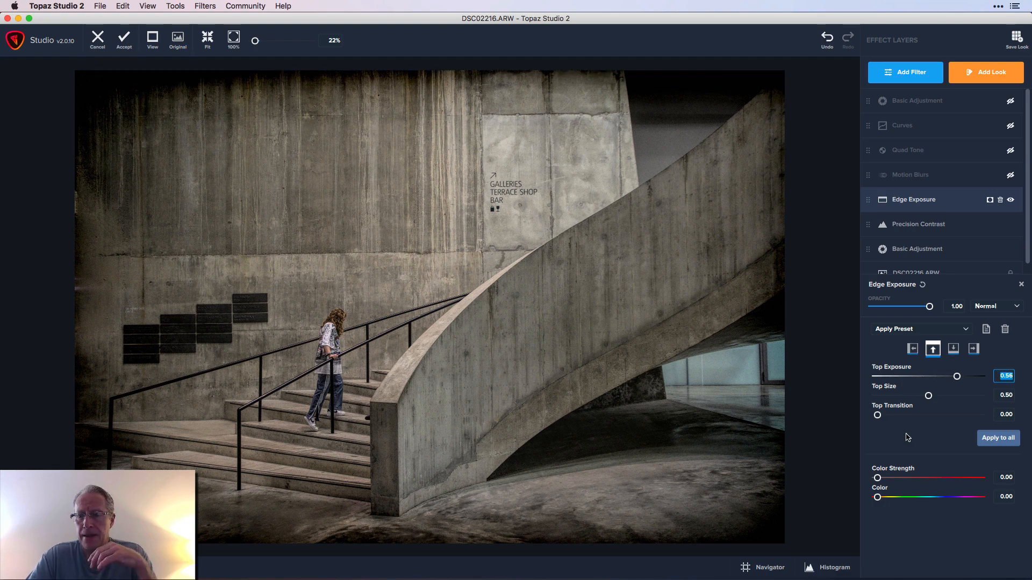
# Step: Try a top size of 0.55 and a different top transition, and restore them to 0.50 and 0.00
pyautogui.click(928, 396)
pyautogui.moveTo(929, 396)
pyautogui.mouseDown()
pyautogui.moveTo(956, 396)
pyautogui.moveTo(934, 396)
pyautogui.mouseUp()
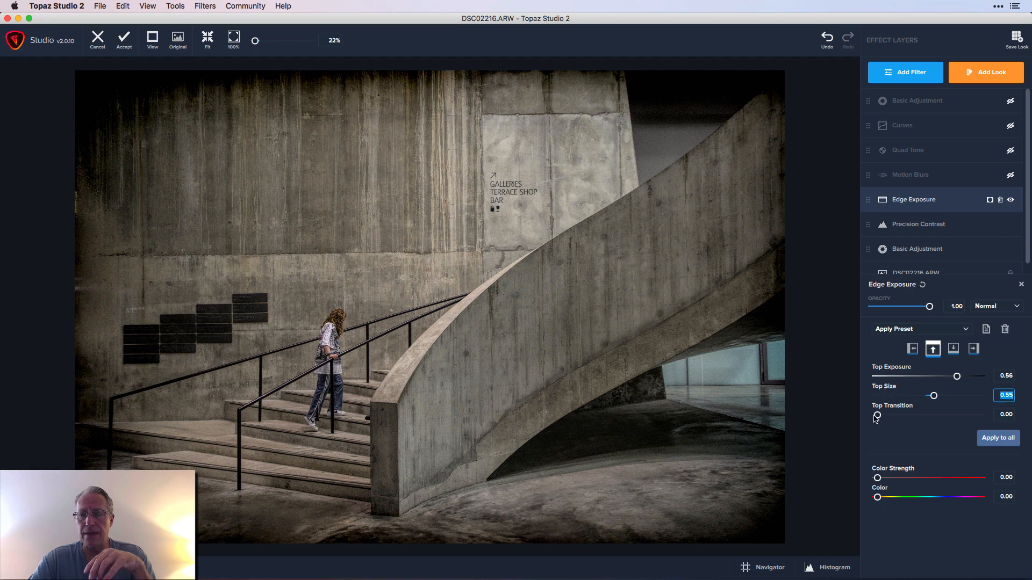
pyautogui.moveTo(877, 414)
pyautogui.mouseDown()
pyautogui.moveTo(935, 408)
pyautogui.moveTo(869, 414)
pyautogui.mouseUp()
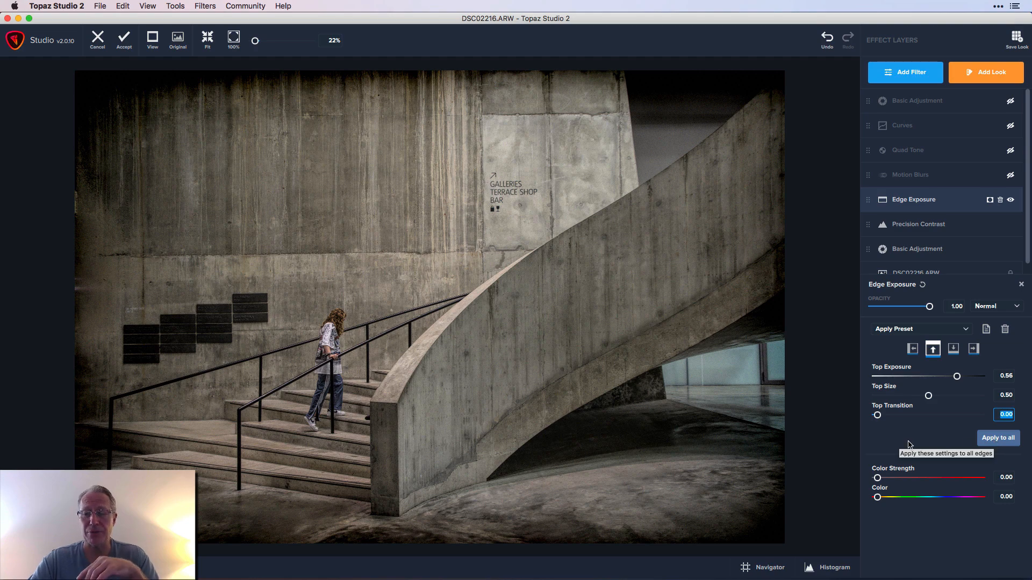
# Step: Try out Edge Exposure's color strength and color, and reset both to 0.00
pyautogui.moveTo(877, 478); pyautogui.dragTo(937, 477)
pyautogui.doubleClick(925, 472)
pyautogui.moveTo(877, 497); pyautogui.dragTo(929, 498)
pyautogui.doubleClick(929, 497)
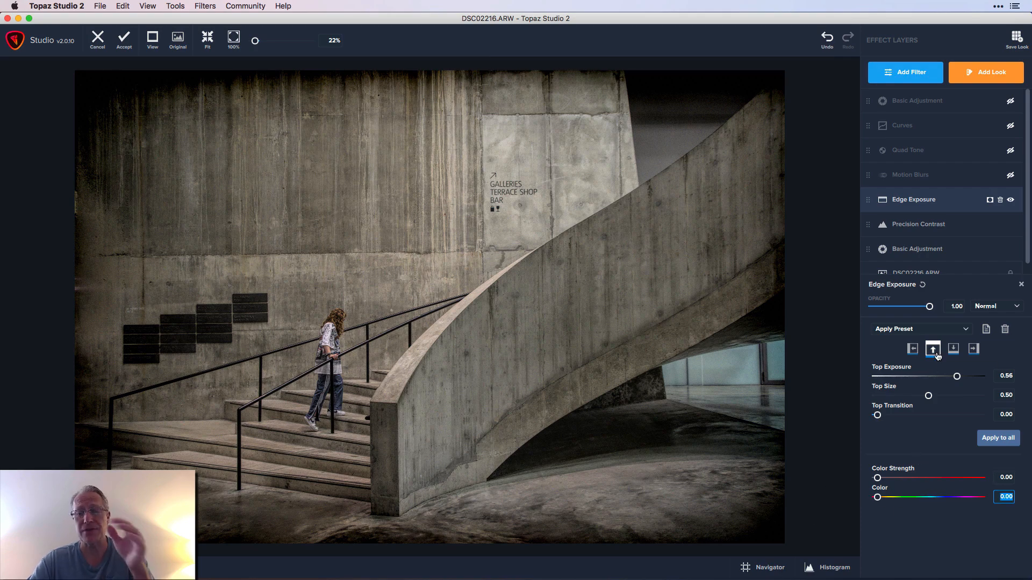
# Step: Close the Edge Exposure settings and compare the photo without and with this layer
pyautogui.click(1020, 284)
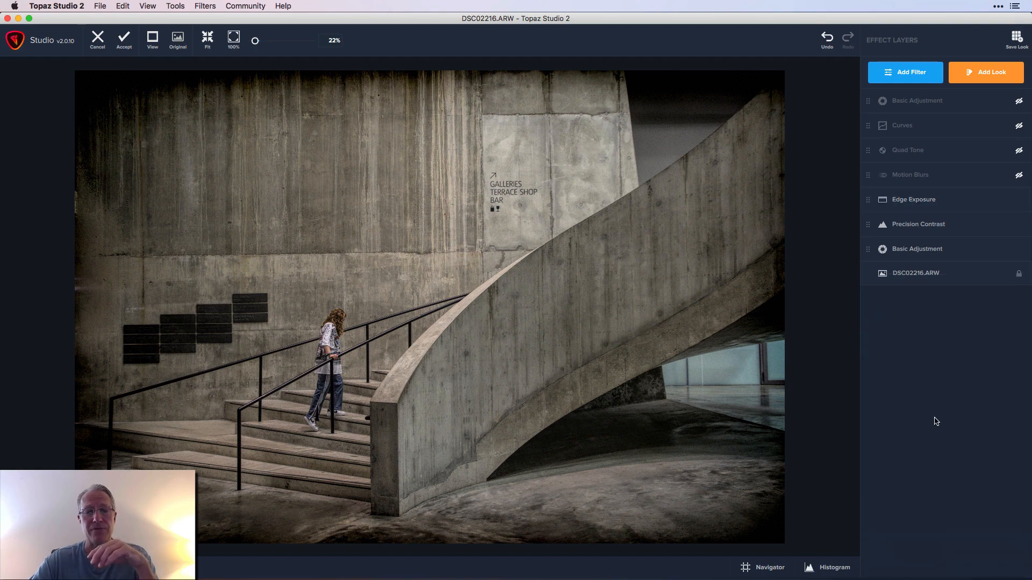
pyautogui.click(1019, 201)
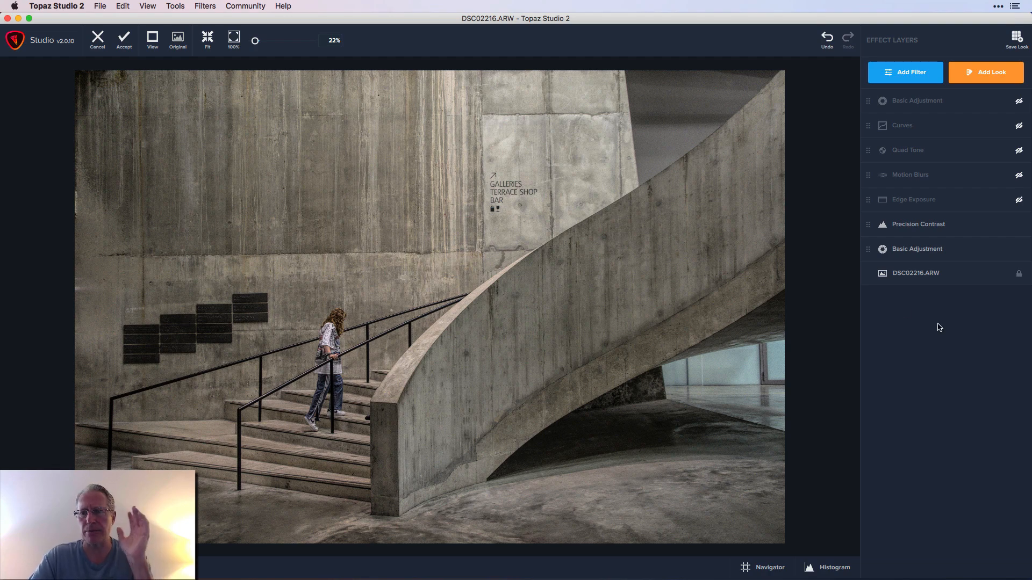
pyautogui.click(1019, 201)
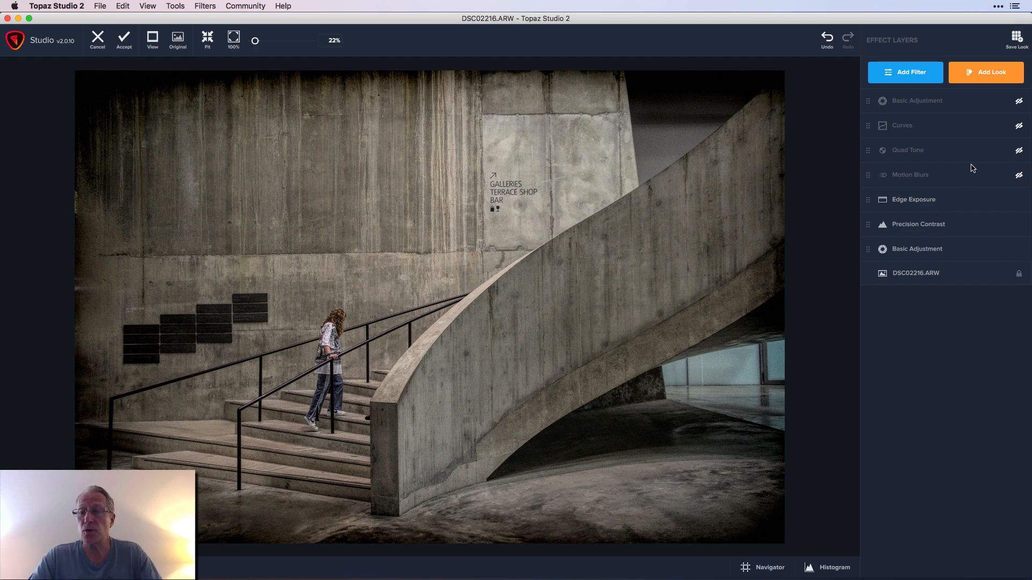
# Step: Enable the Motion Blurs layer and activate the positioning of its Zoom blur center
pyautogui.click(1018, 176)
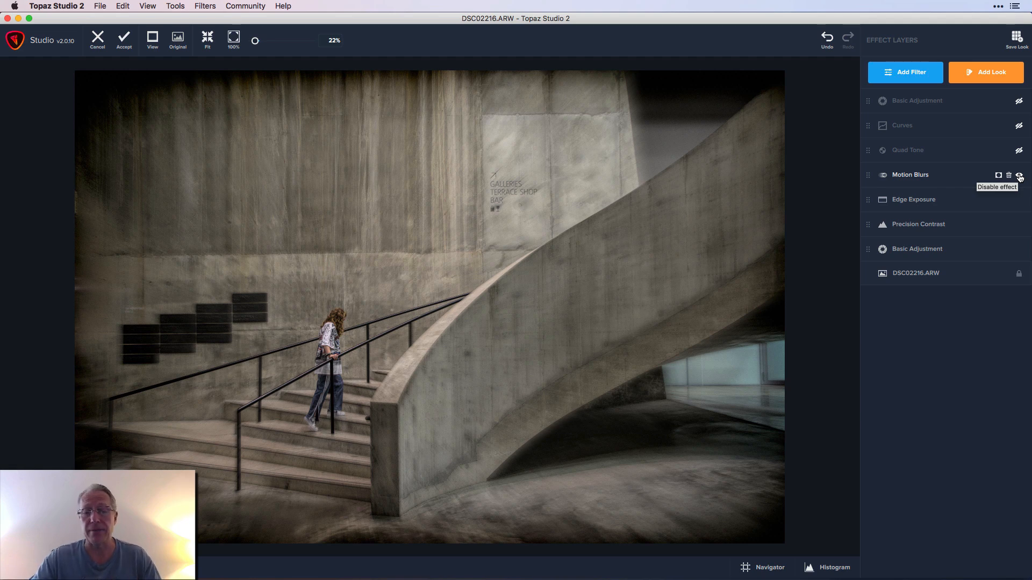
pyautogui.click(920, 180)
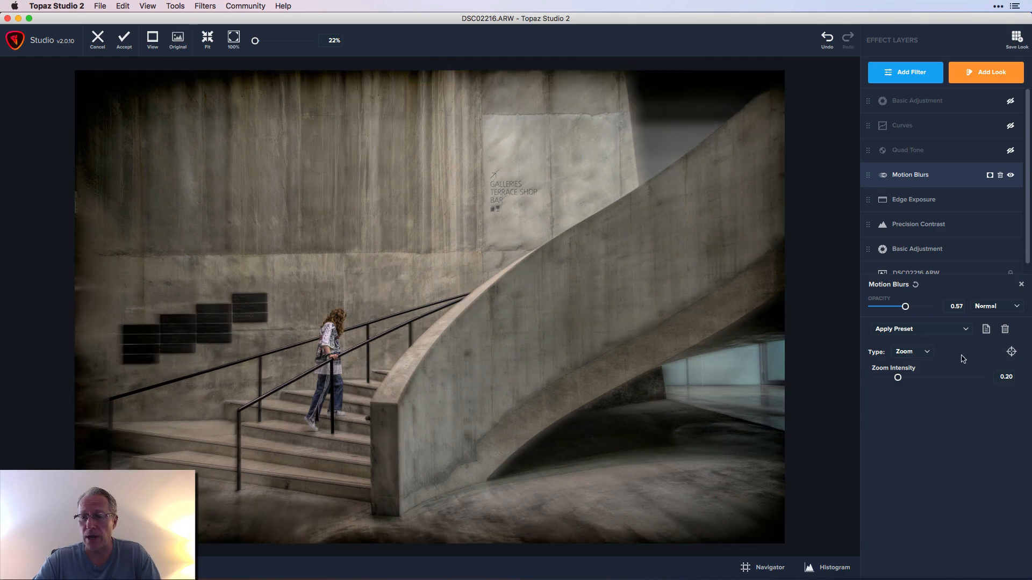
pyautogui.click(1011, 351)
pyautogui.click(428, 308)
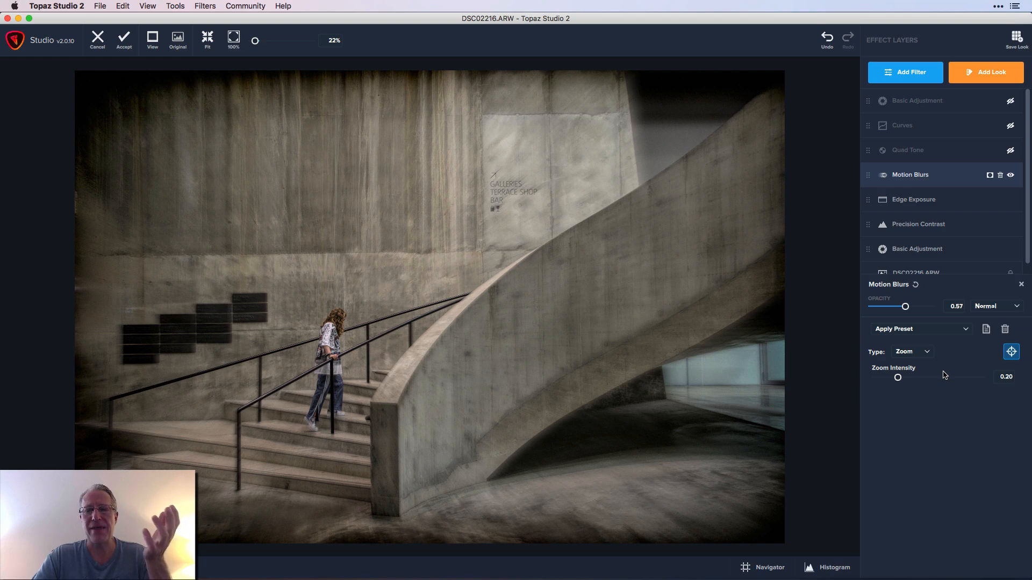
# Step: Preview the Motion Blurs layer at opacity 1.00 and set its opacity to 0.39
pyautogui.moveTo(905, 308); pyautogui.dragTo(929, 306)
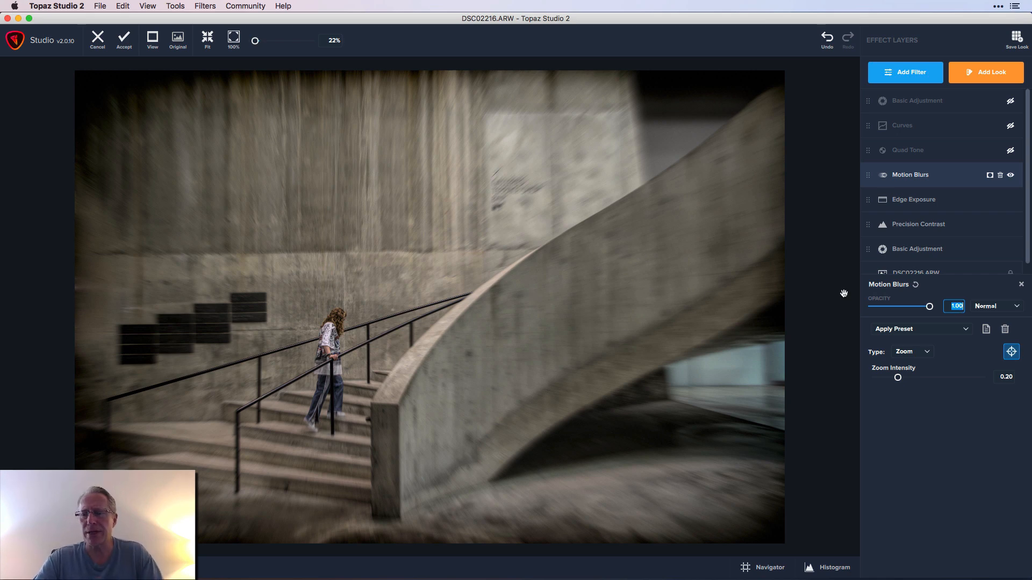
pyautogui.moveTo(929, 306); pyautogui.dragTo(895, 308)
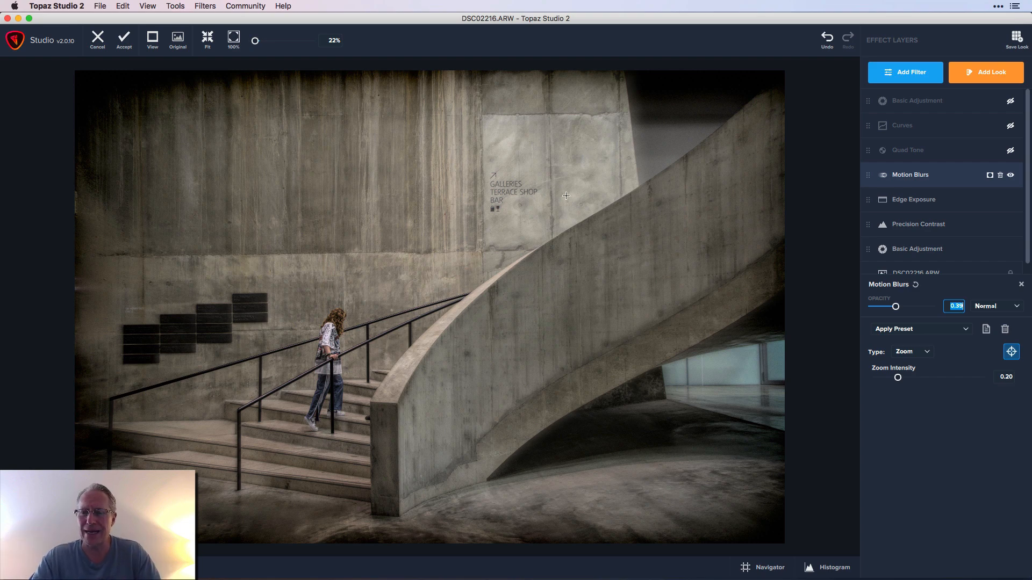
# Step: Reopen the Motion Blurs settings, review the available blur types without changing Zoom, and close the settings
pyautogui.click(1021, 285)
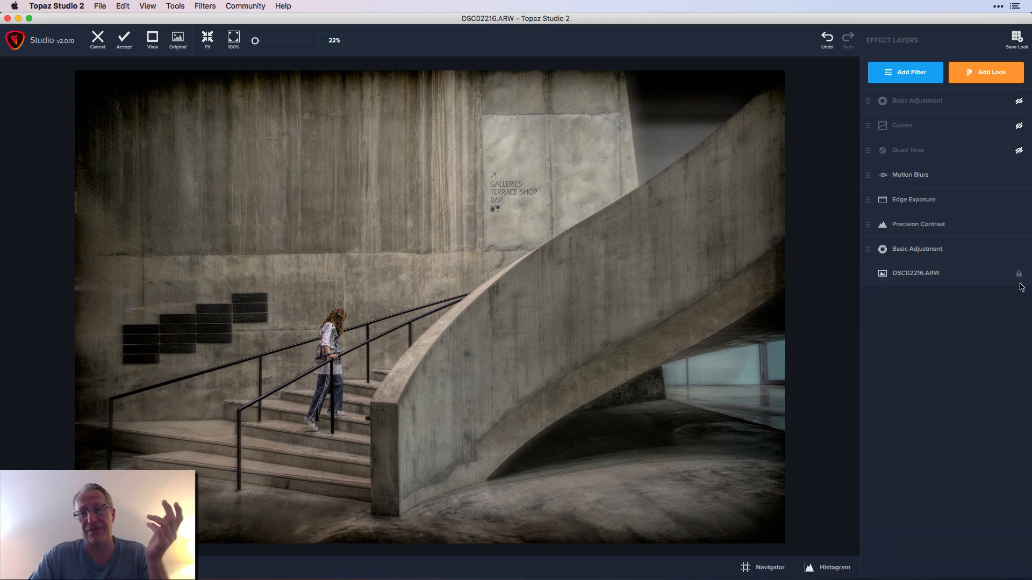
pyautogui.click(927, 178)
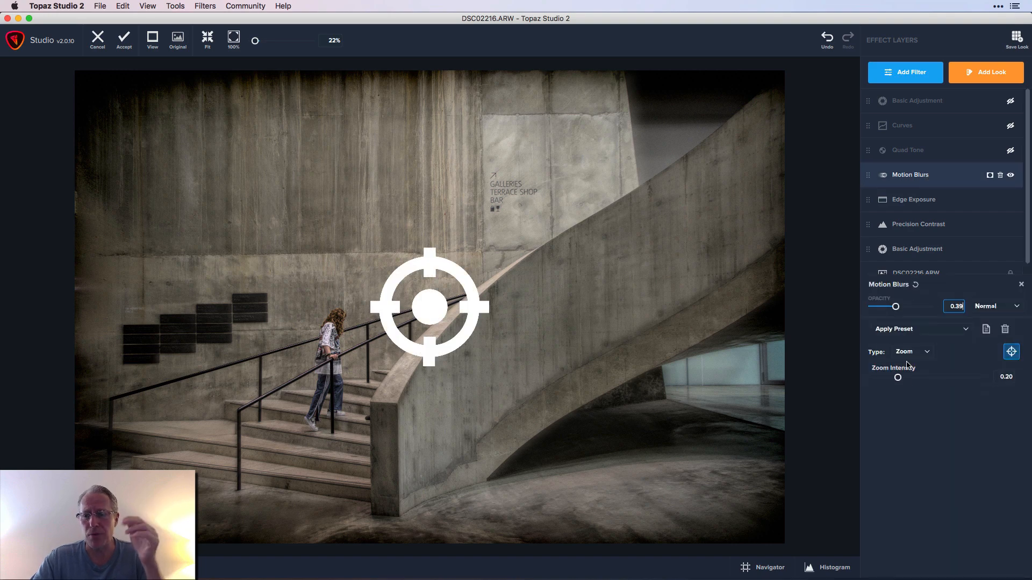
pyautogui.click(927, 358)
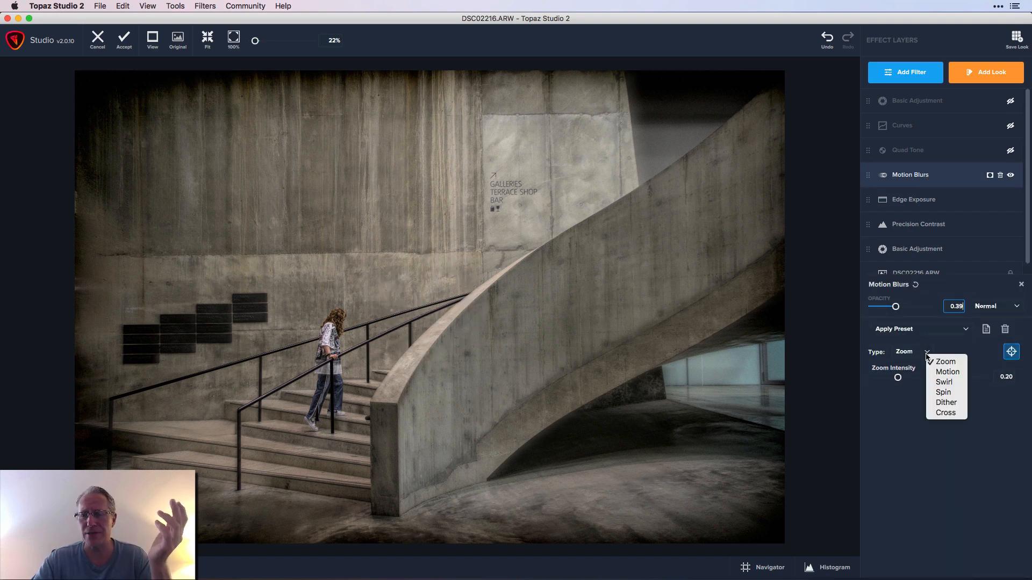
pyautogui.click(923, 445)
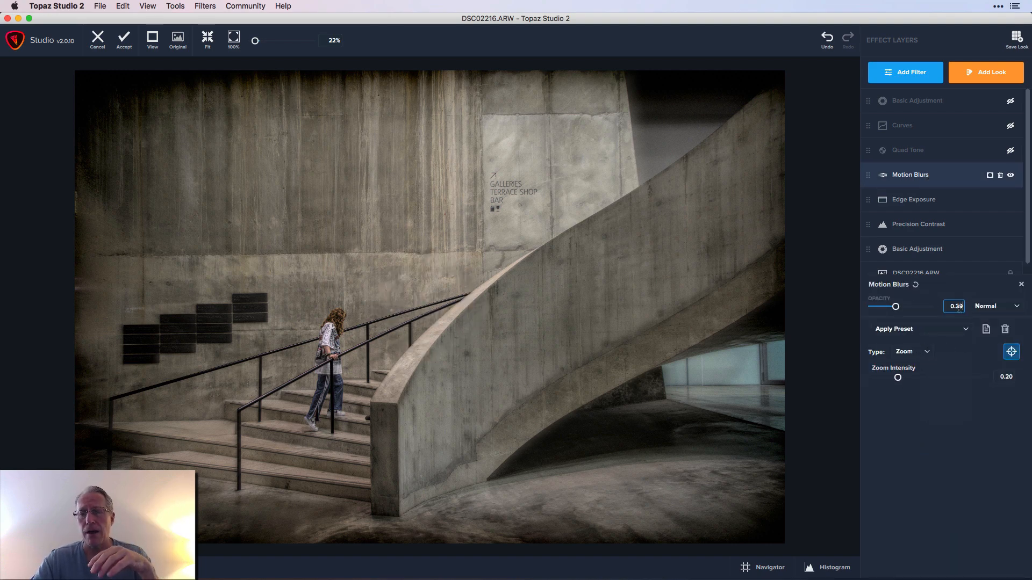
pyautogui.click(1021, 286)
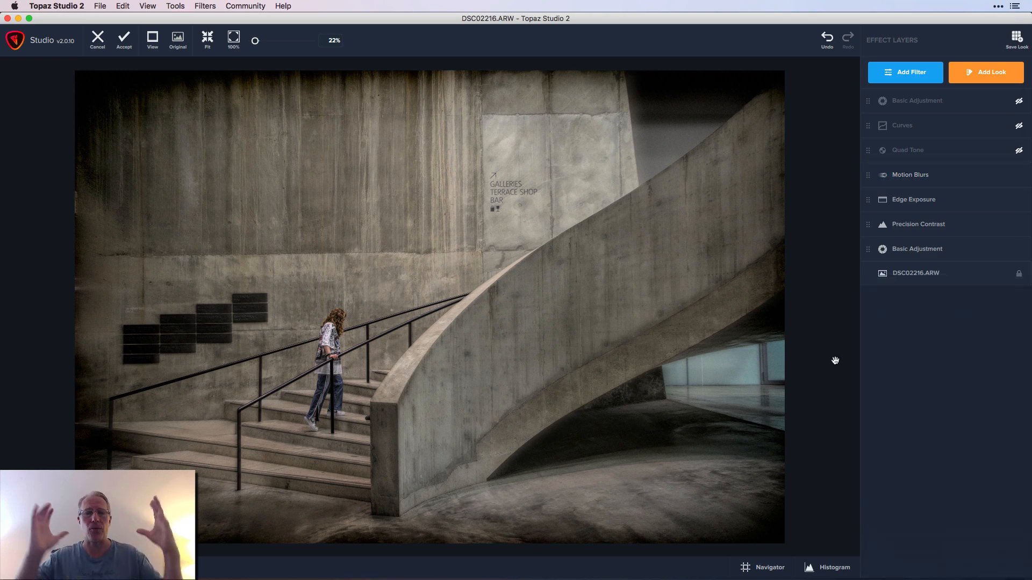
# Step: Enable the Quad Tone layer, open its settings and accept white as the Black tone's color
pyautogui.click(1018, 152)
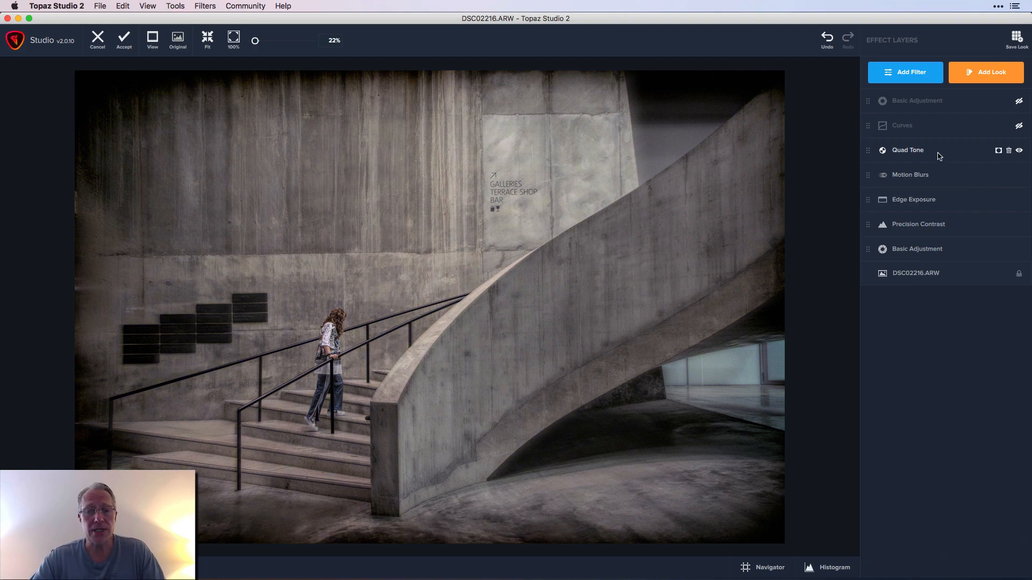
pyautogui.click(911, 154)
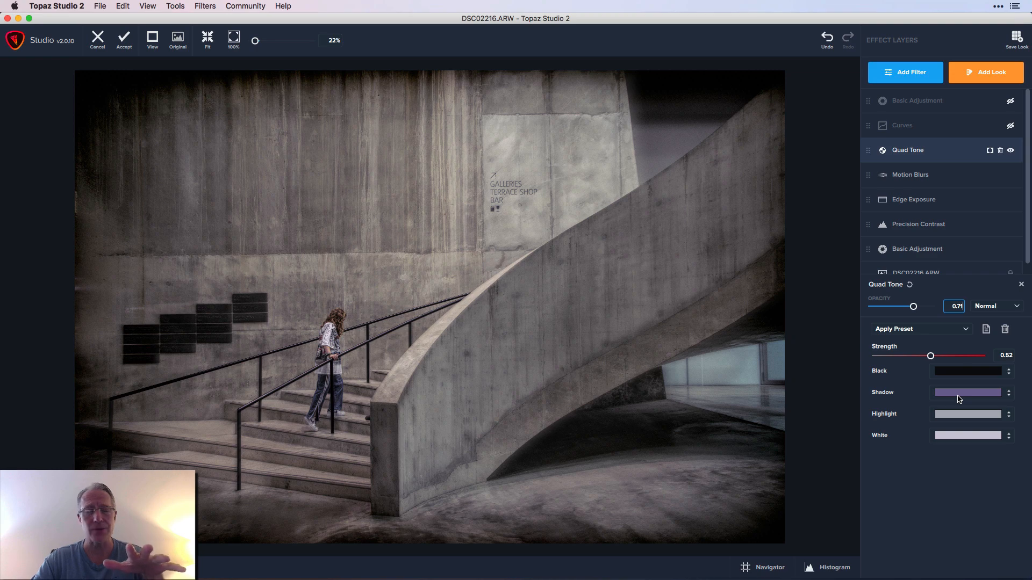
pyautogui.click(977, 377)
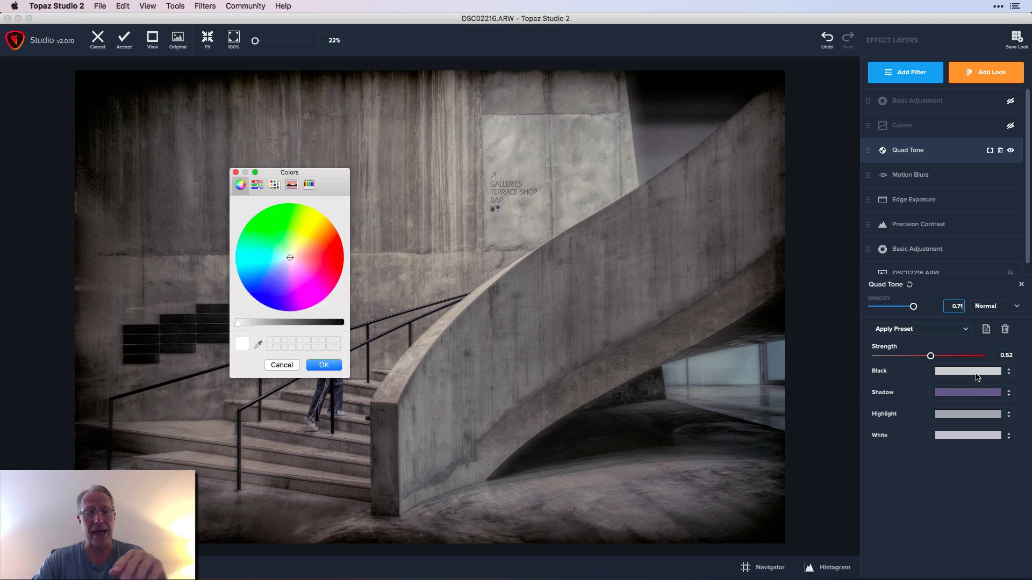
pyautogui.click(324, 366)
# Step: Review Quad Tone's purple Shadow color and light grey Highlight color, accept both and close the settings
pyautogui.click(981, 392)
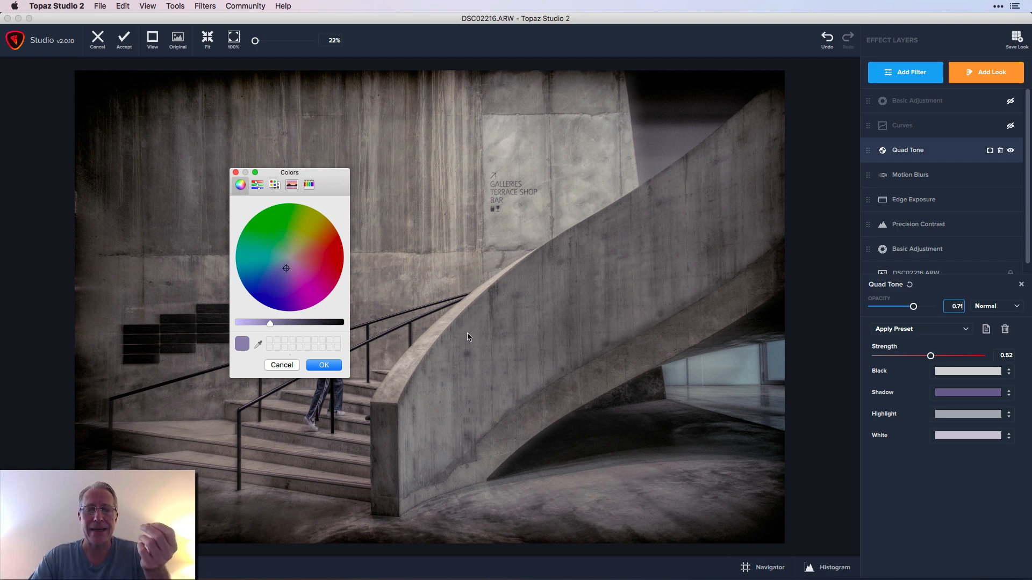
pyautogui.moveTo(270, 324)
pyautogui.mouseDown()
pyautogui.moveTo(285, 323)
pyautogui.moveTo(270, 322)
pyautogui.mouseUp()
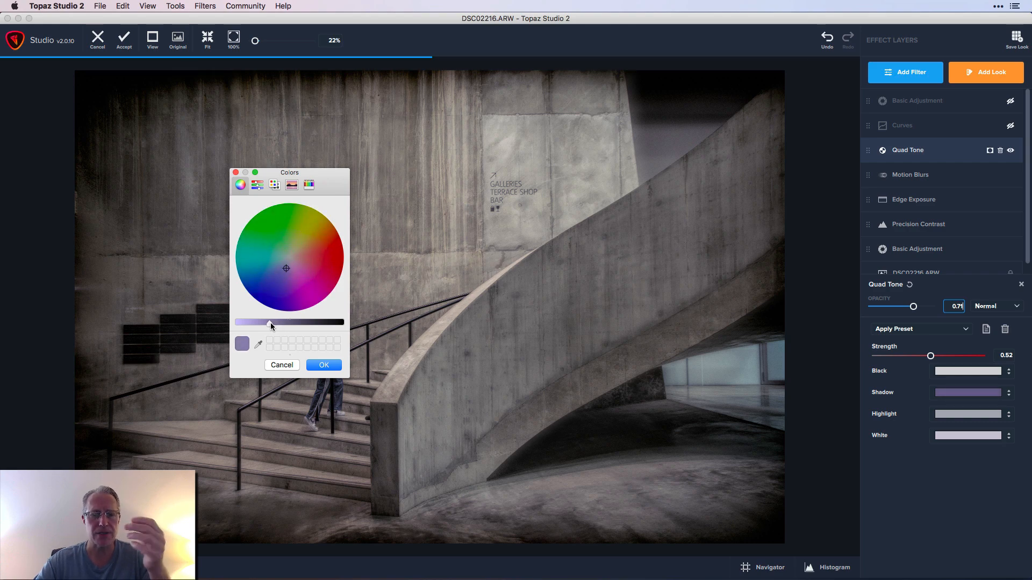
pyautogui.click(324, 365)
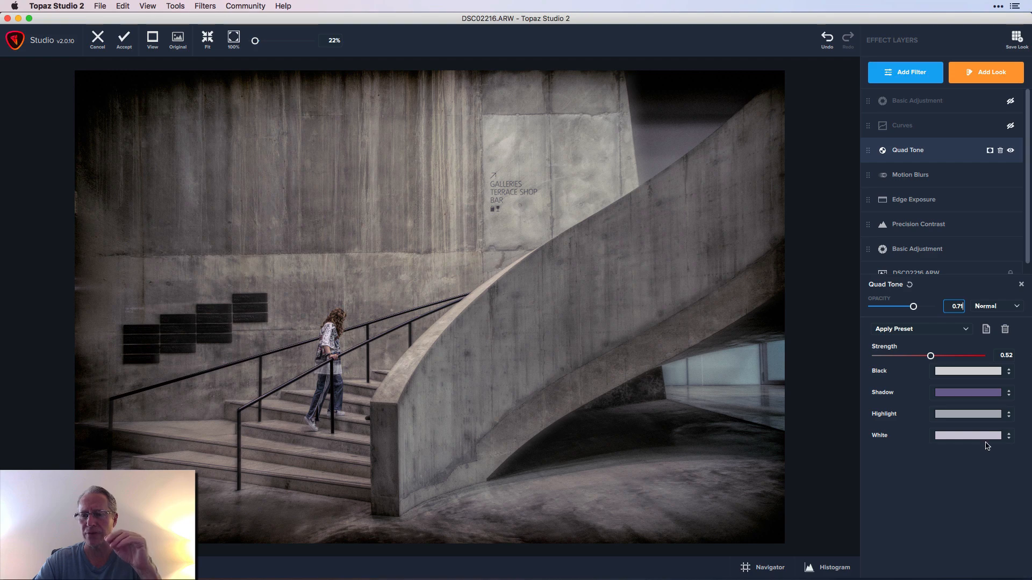
pyautogui.click(977, 417)
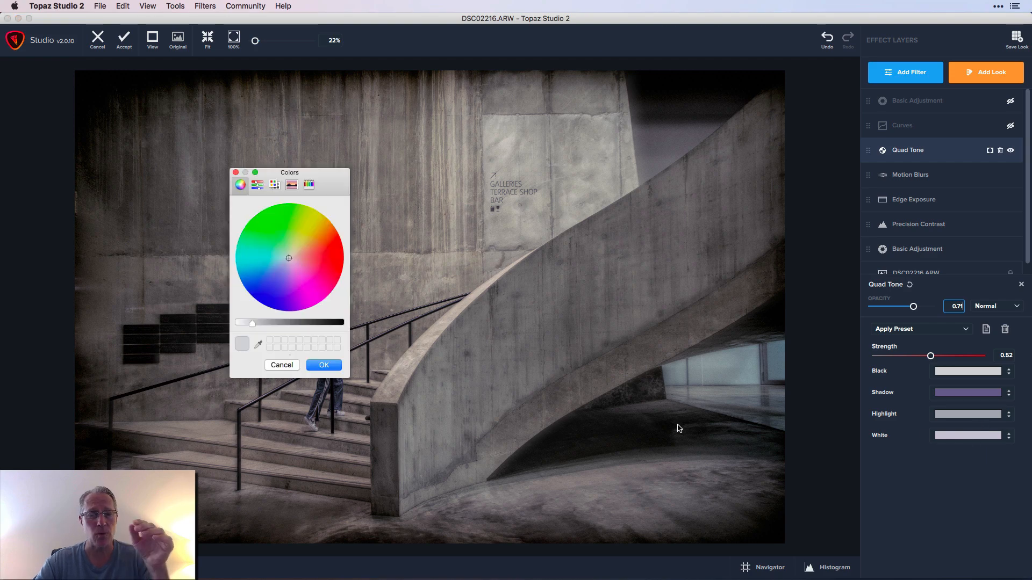
pyautogui.click(315, 365)
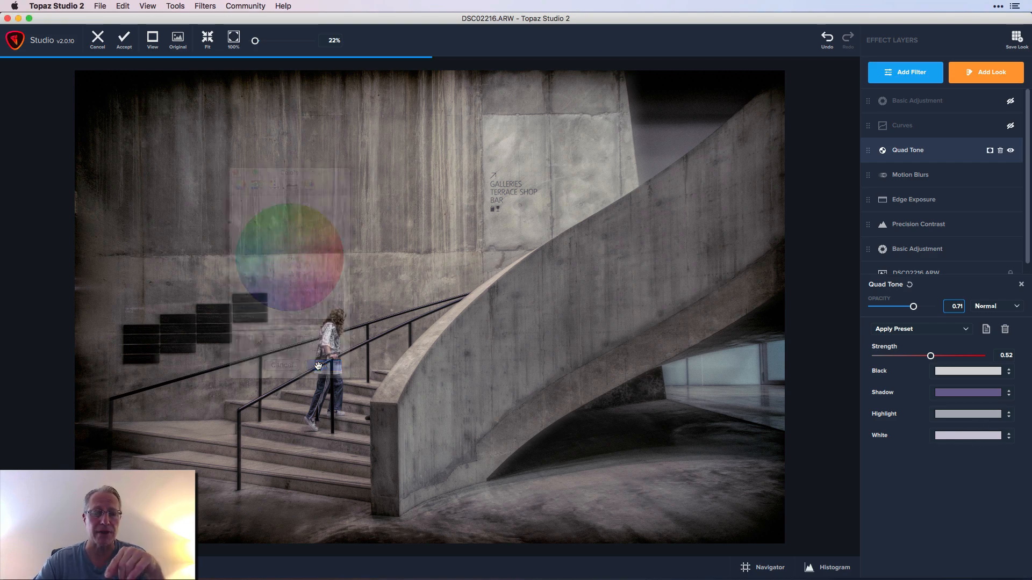
pyautogui.click(1021, 284)
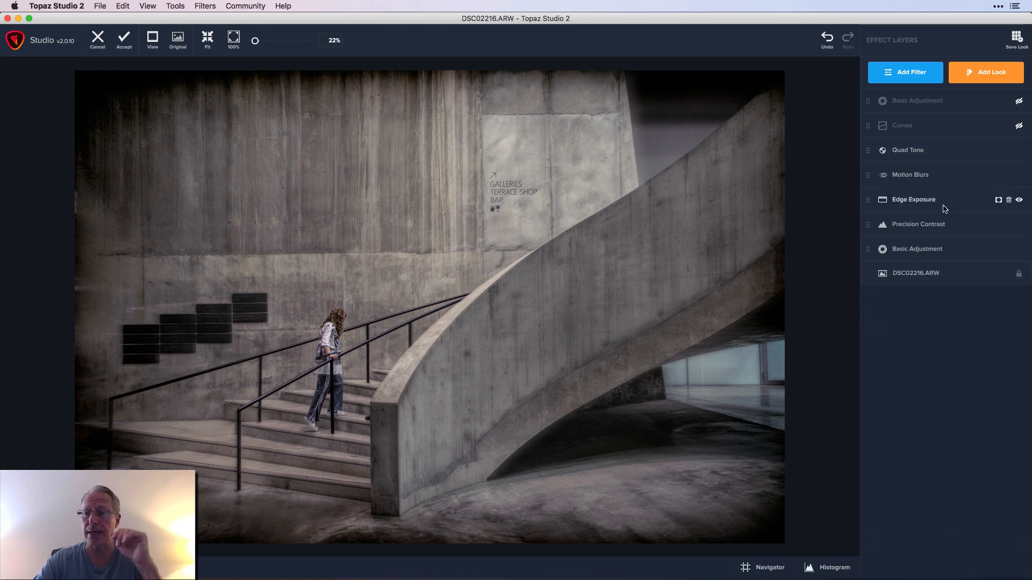
# Step: Preview the Quad Tone layer at opacity 1.00, return its opacity to 0.71 and close its settings
pyautogui.click(935, 152)
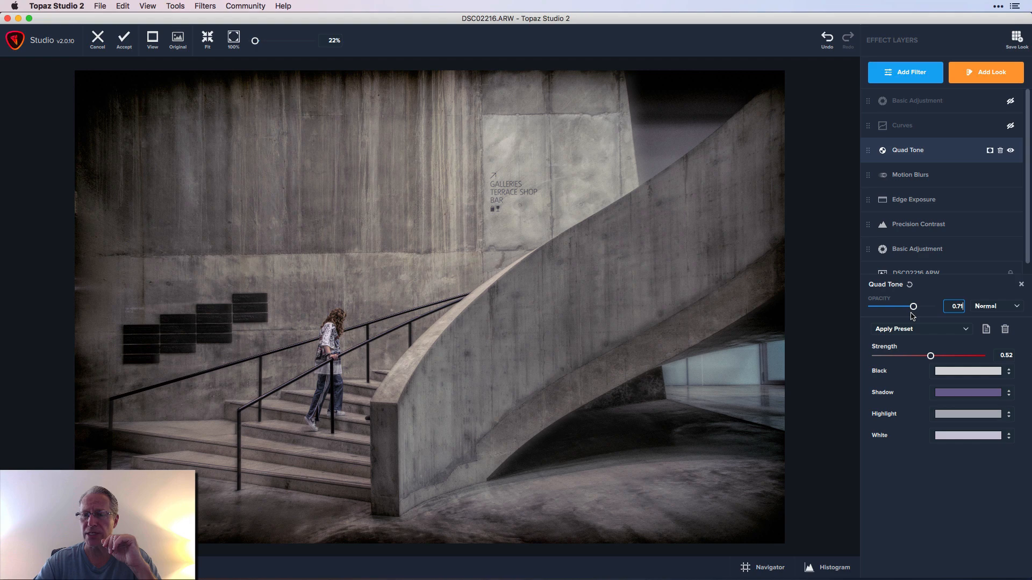
pyautogui.moveTo(913, 306); pyautogui.dragTo(933, 307)
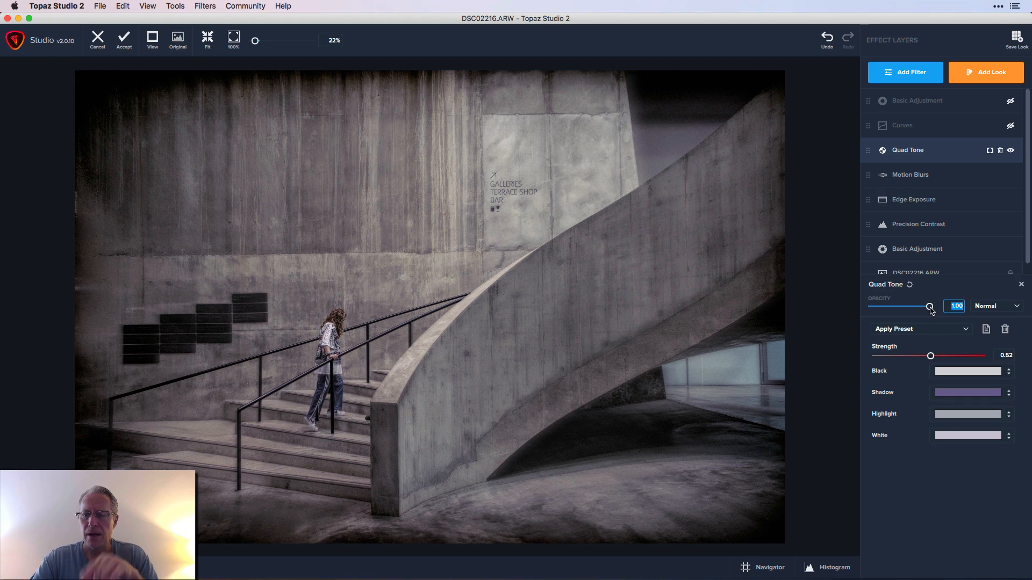
pyautogui.moveTo(930, 307); pyautogui.dragTo(913, 308)
pyautogui.click(1021, 284)
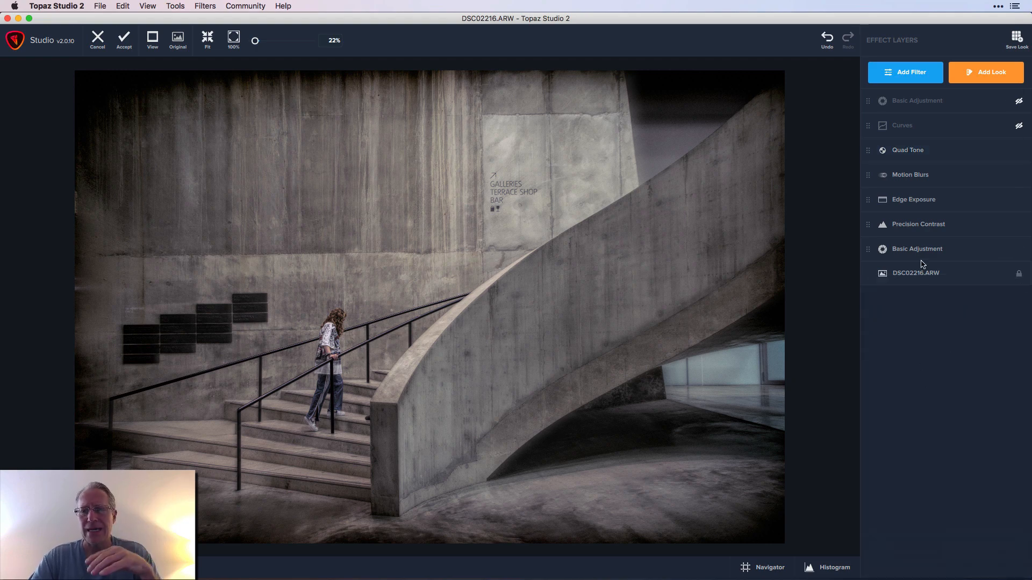
pyautogui.click(924, 159)
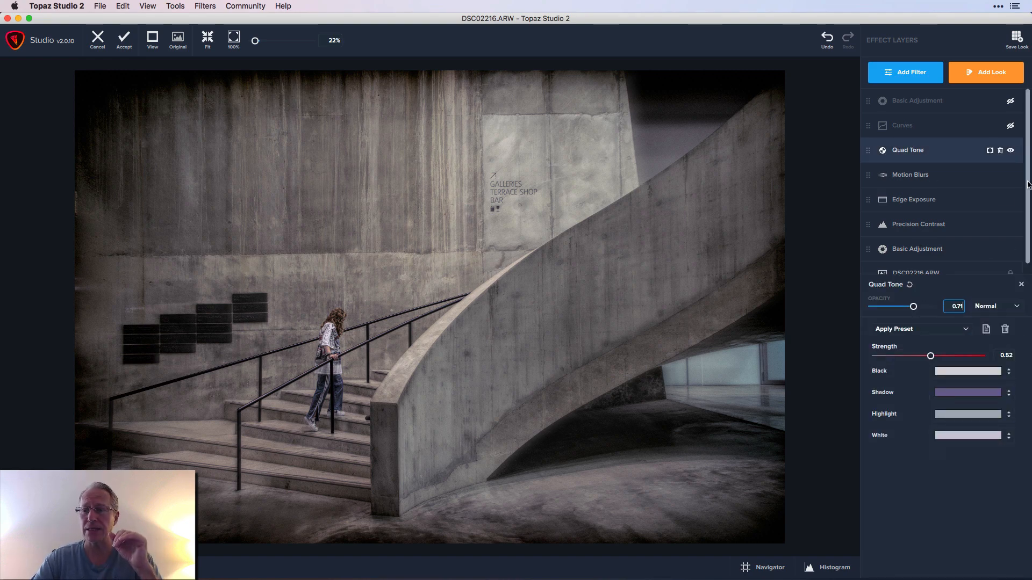
pyautogui.click(1021, 286)
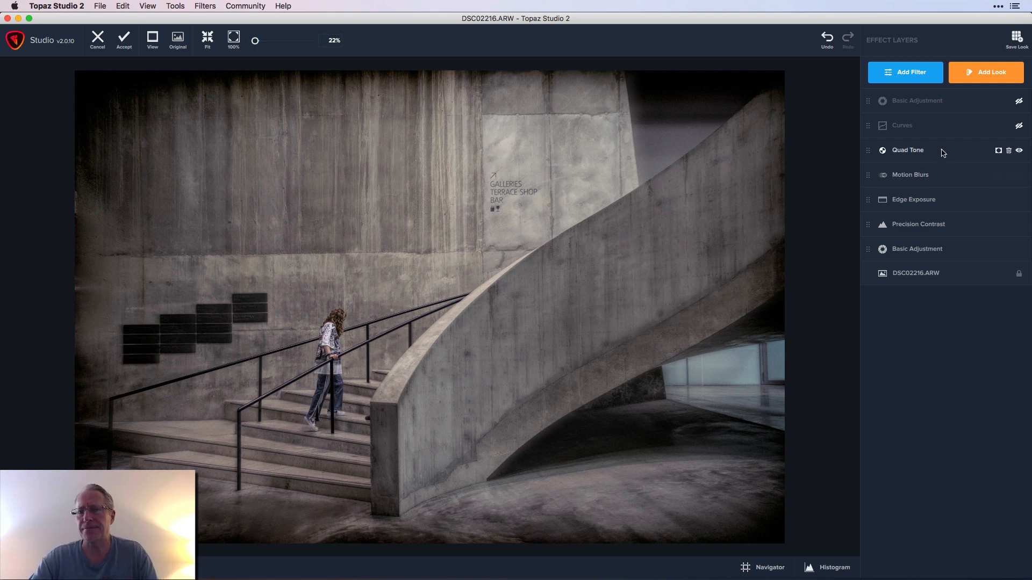
# Step: Enable the Curves layer, open its settings and look through its presets without applying one
pyautogui.click(1019, 127)
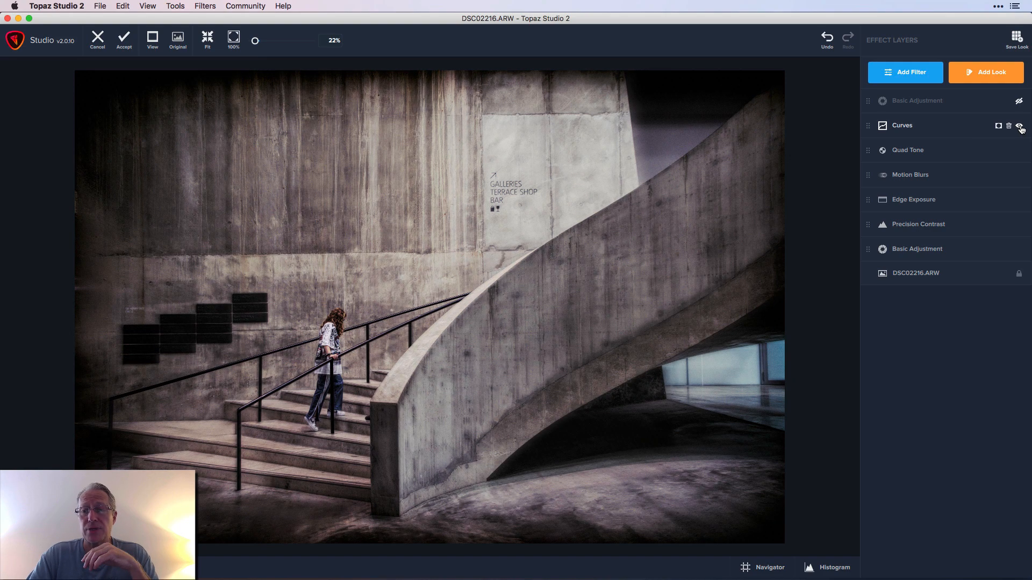
pyautogui.click(958, 128)
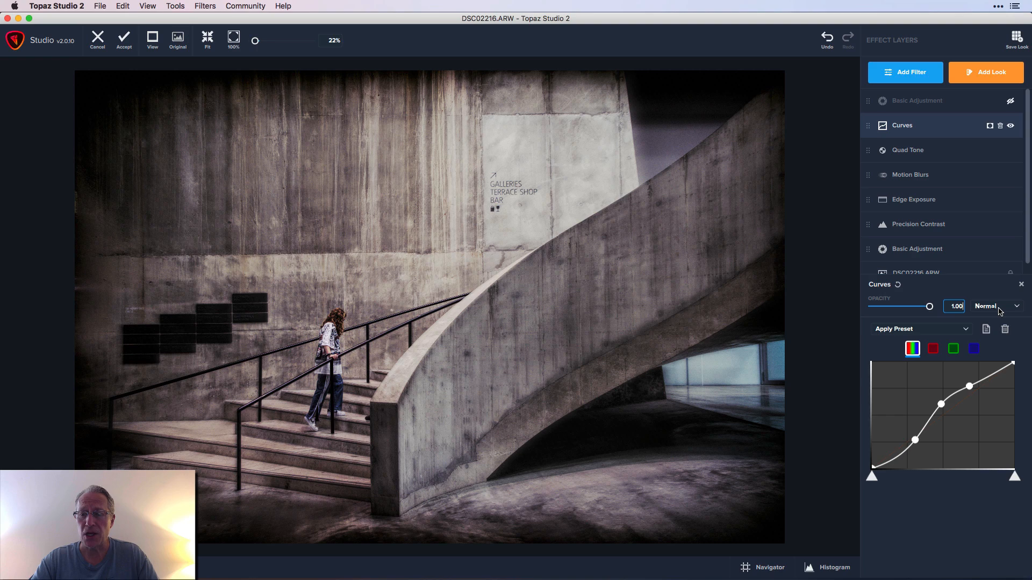
pyautogui.click(935, 335)
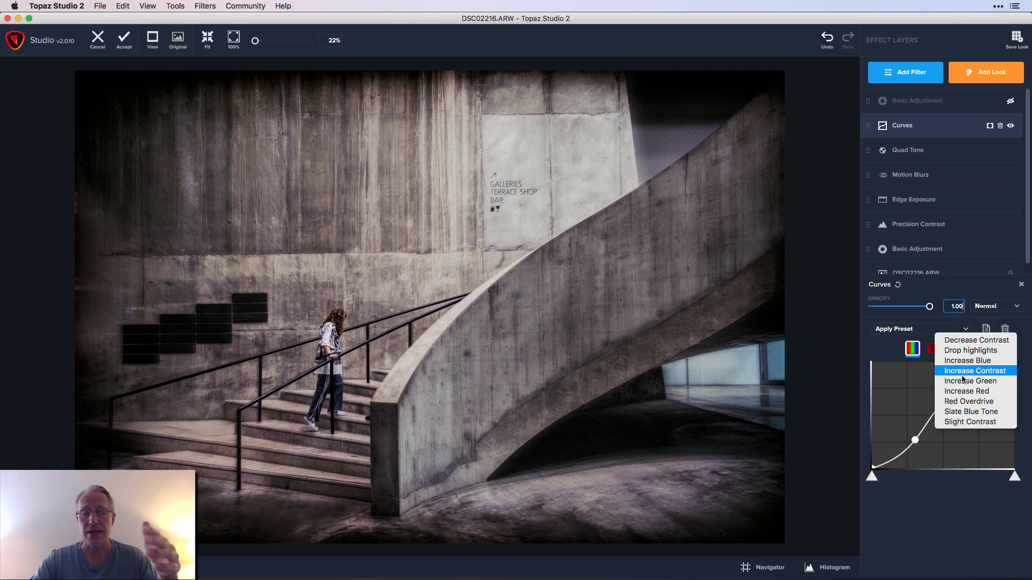
pyautogui.click(1027, 330)
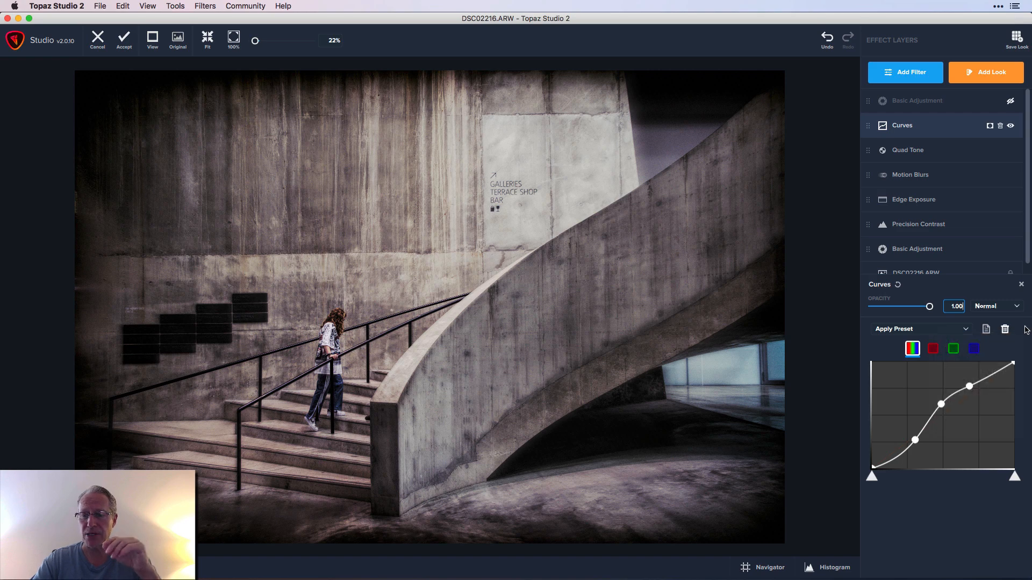
# Step: Review the red, green and blue tonality curves, and return to the RGB curve
pyautogui.click(933, 349)
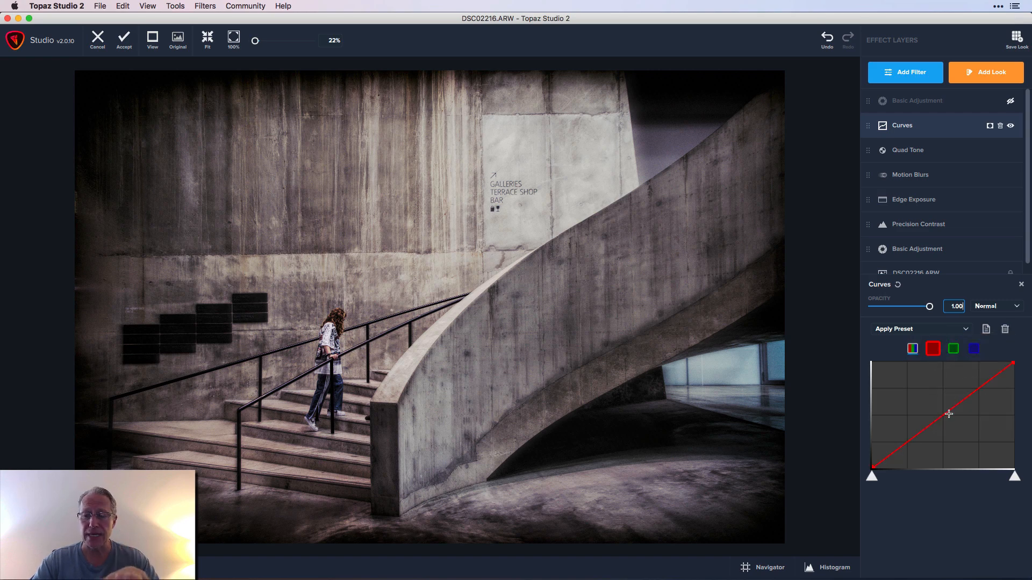
pyautogui.click(953, 349)
pyautogui.click(975, 351)
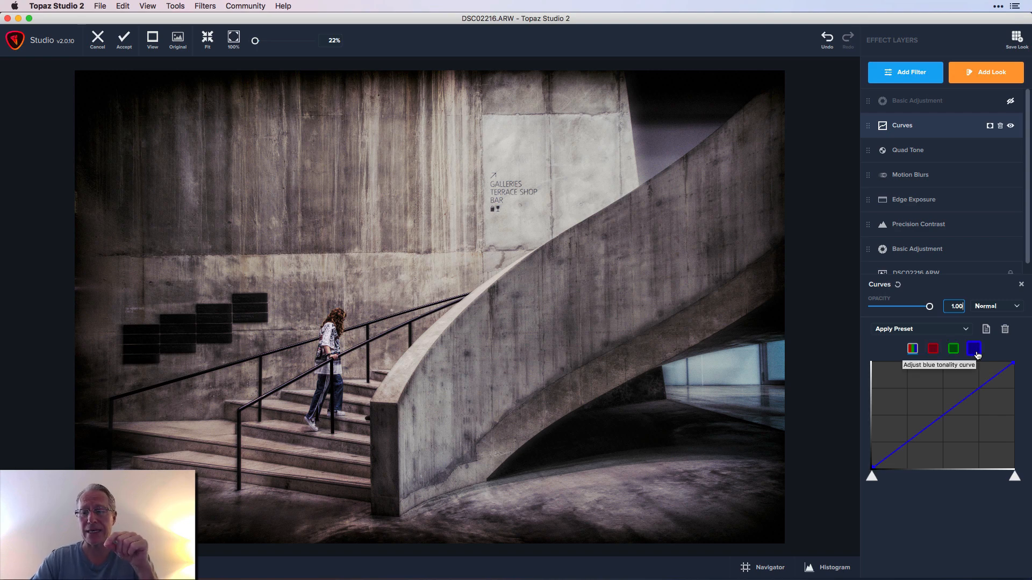
pyautogui.click(913, 350)
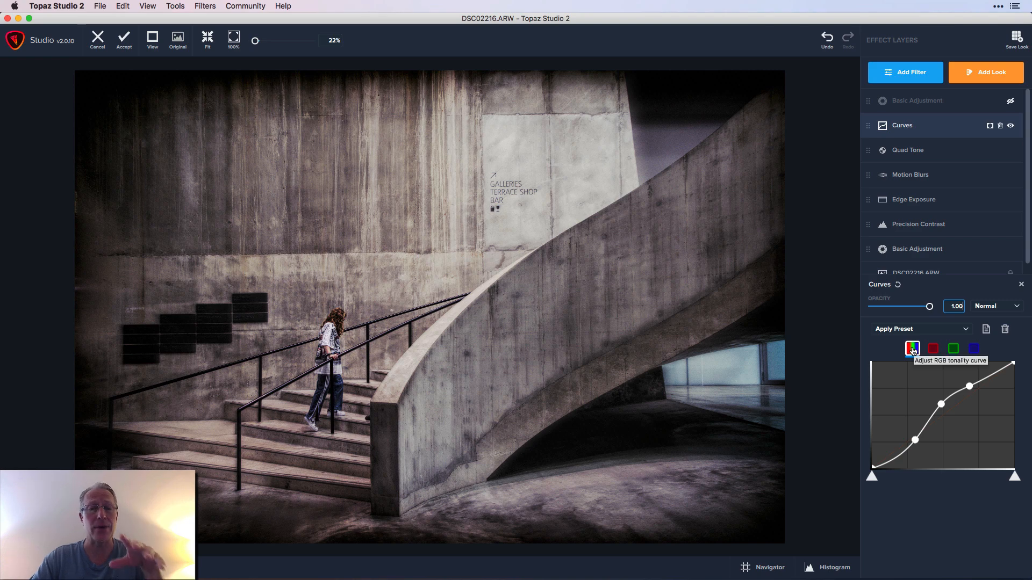
# Step: Close the Curves settings and compare the photo without and with this layer
pyautogui.click(1021, 285)
pyautogui.moveTo(1020, 127)
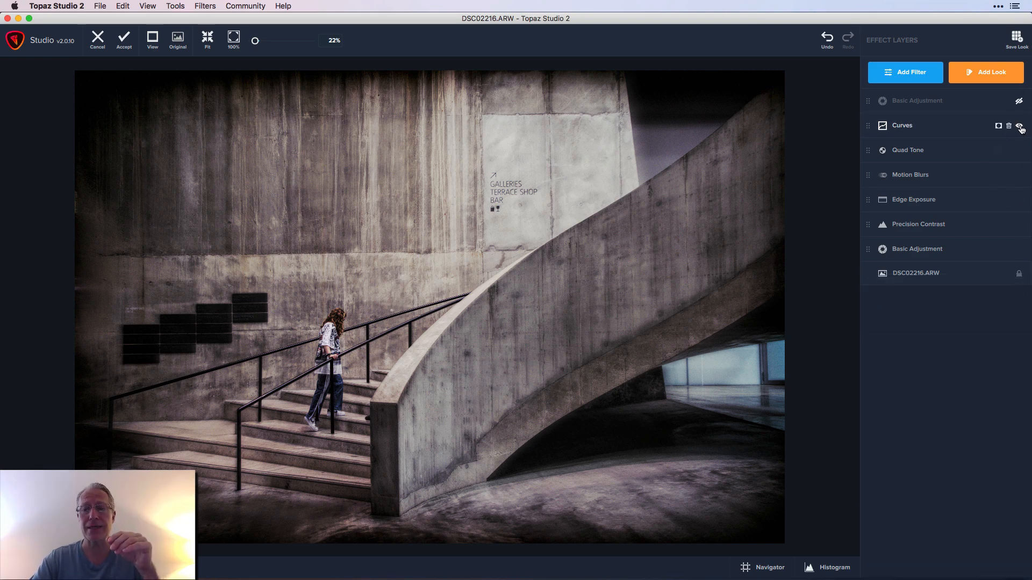
pyautogui.click(1019, 127)
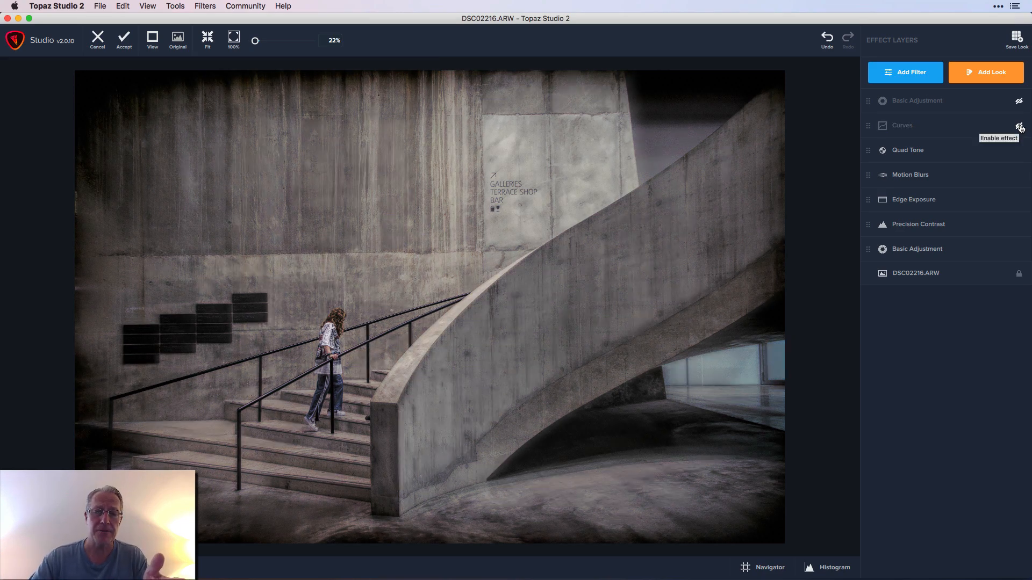
pyautogui.click(1019, 126)
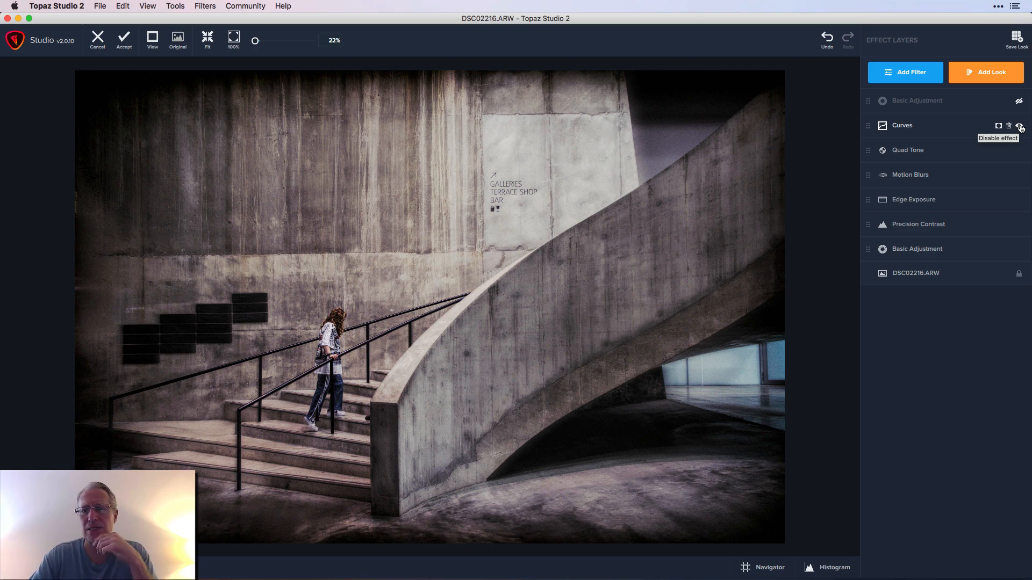
# Step: Enable the topmost Basic Adjustment layer and compare the photo without and with it
pyautogui.click(1019, 101)
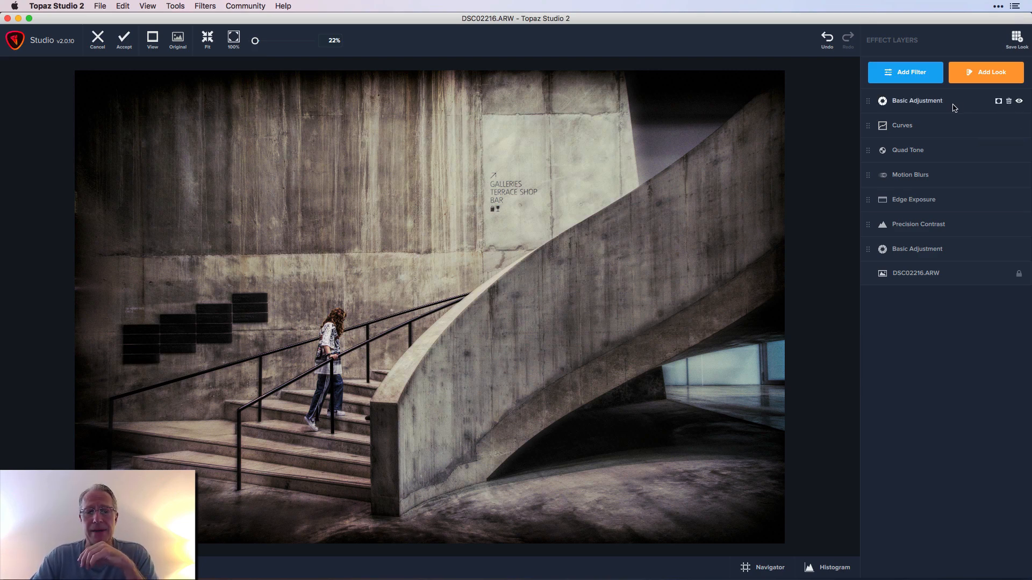
pyautogui.click(1019, 101)
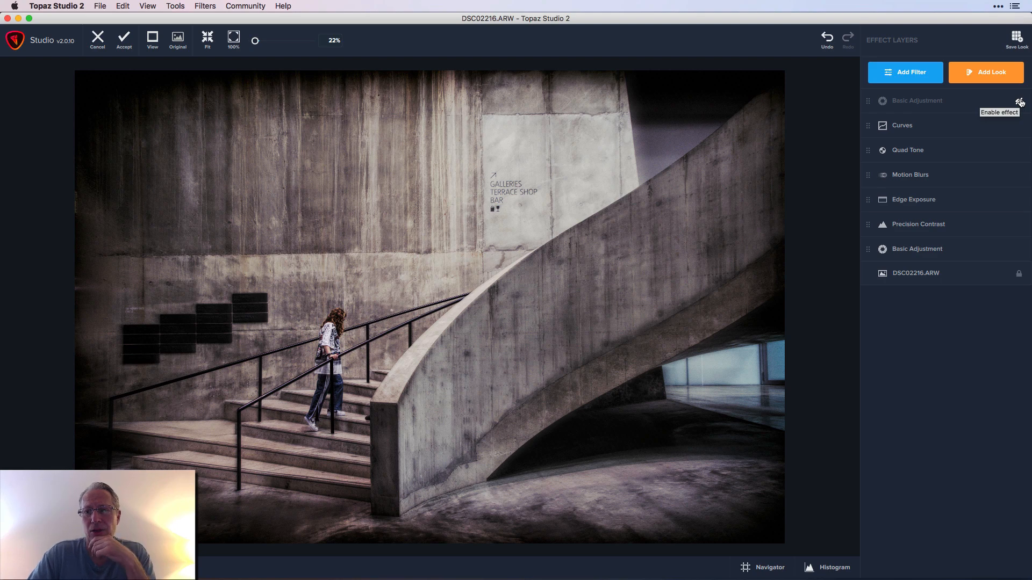
pyautogui.click(1019, 101)
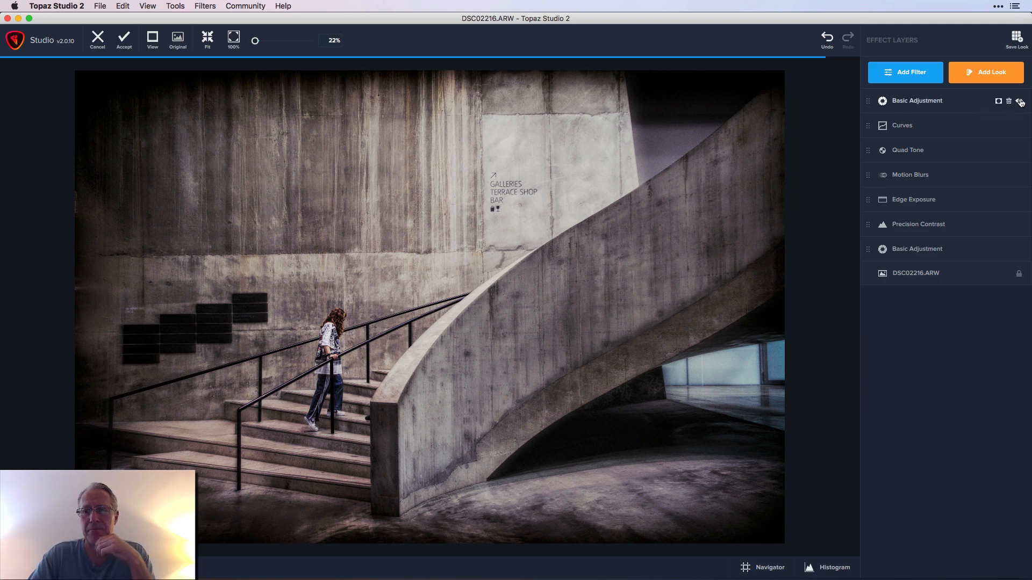
# Step: Set the topmost Basic Adjustment layer's temperature to 0.14 and tint to -0.16
pyautogui.click(924, 103)
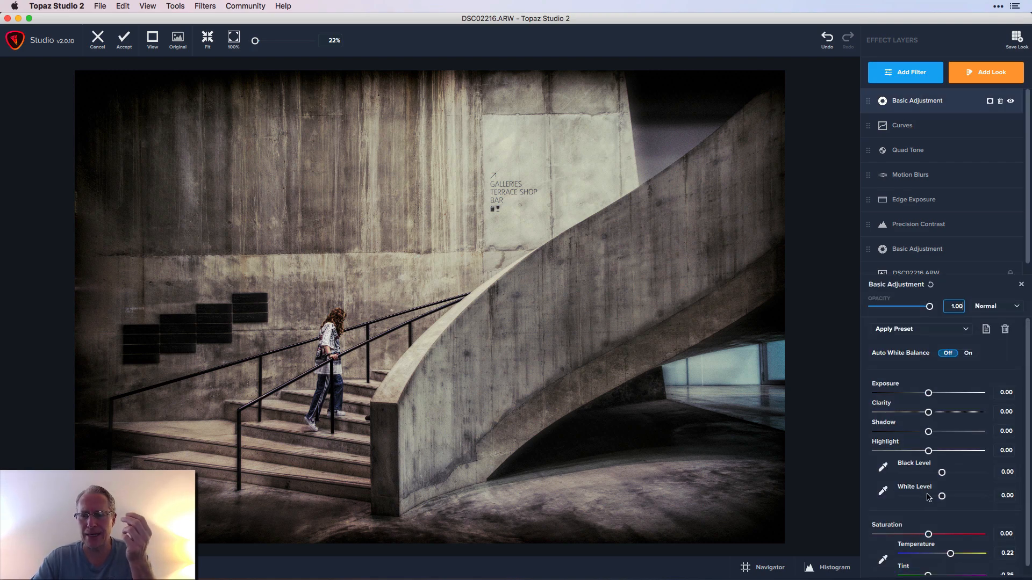
pyautogui.scroll(-1, 930, 497)
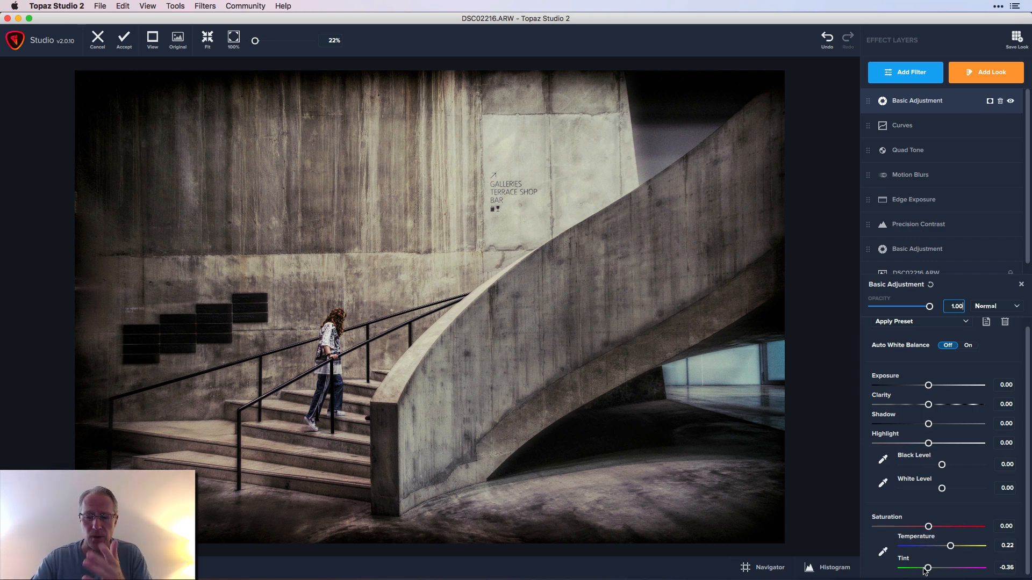
pyautogui.moveTo(924, 571); pyautogui.dragTo(948, 547)
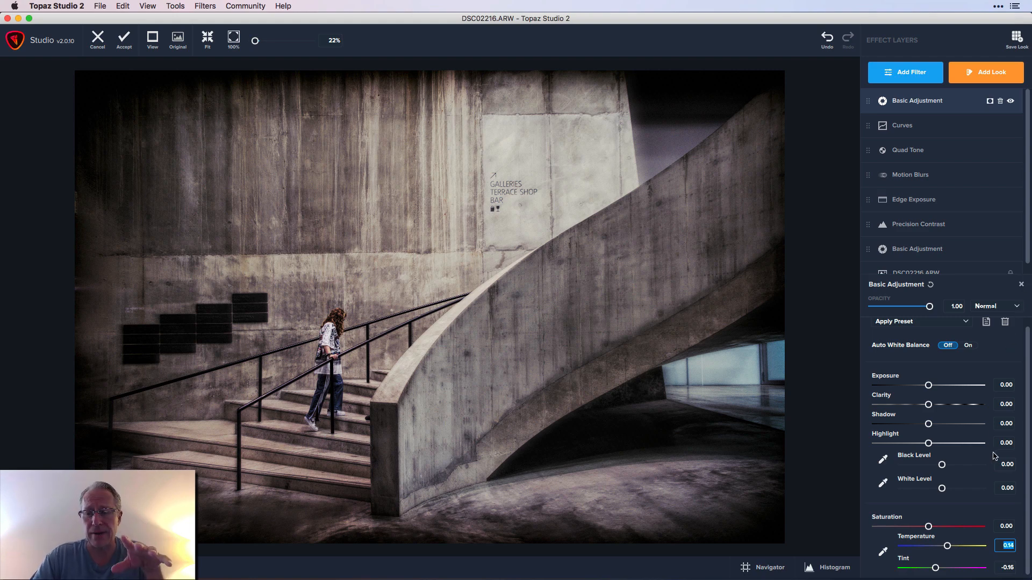
# Step: Close the Basic Adjustment settings and compare the fully edited staircase photo with the unprocessed original twice
pyautogui.click(1021, 285)
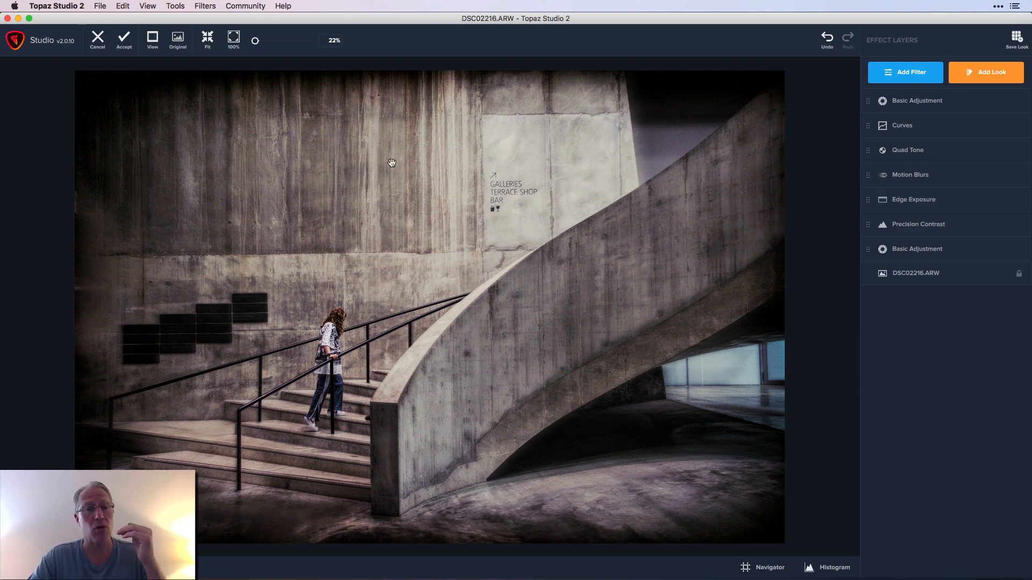
pyautogui.click(172, 41)
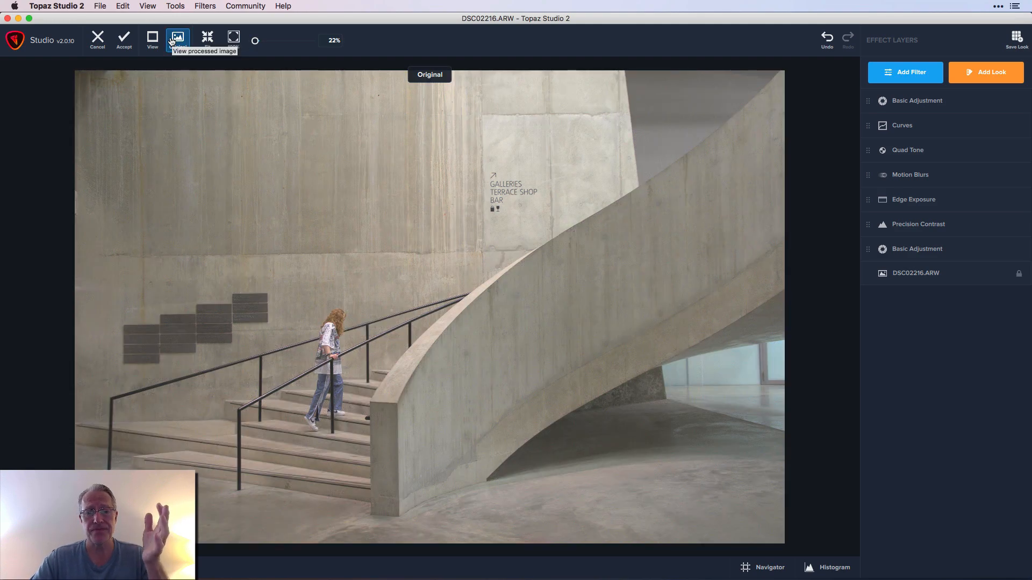
pyautogui.click(172, 40)
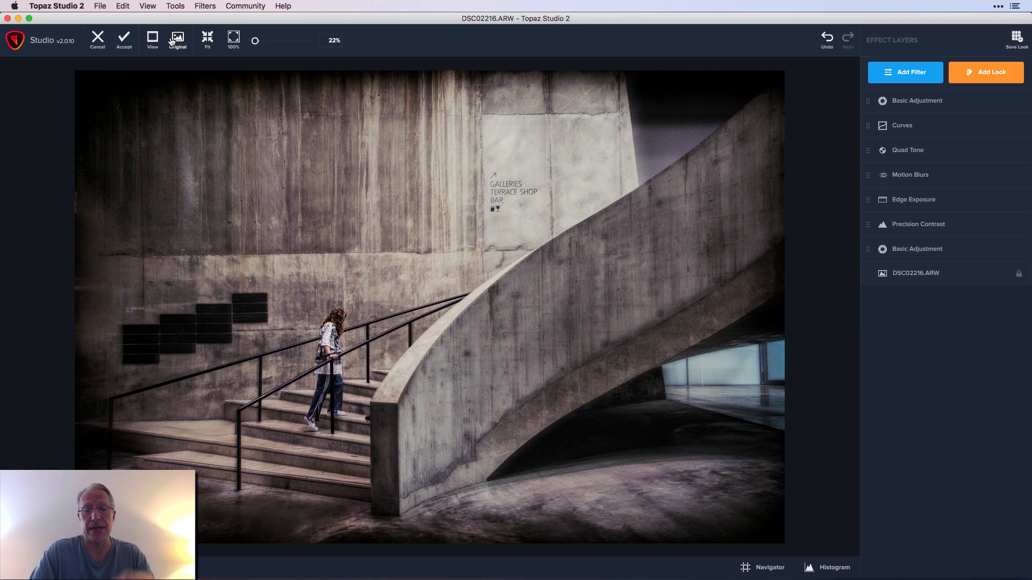
pyautogui.moveTo(928, 255)
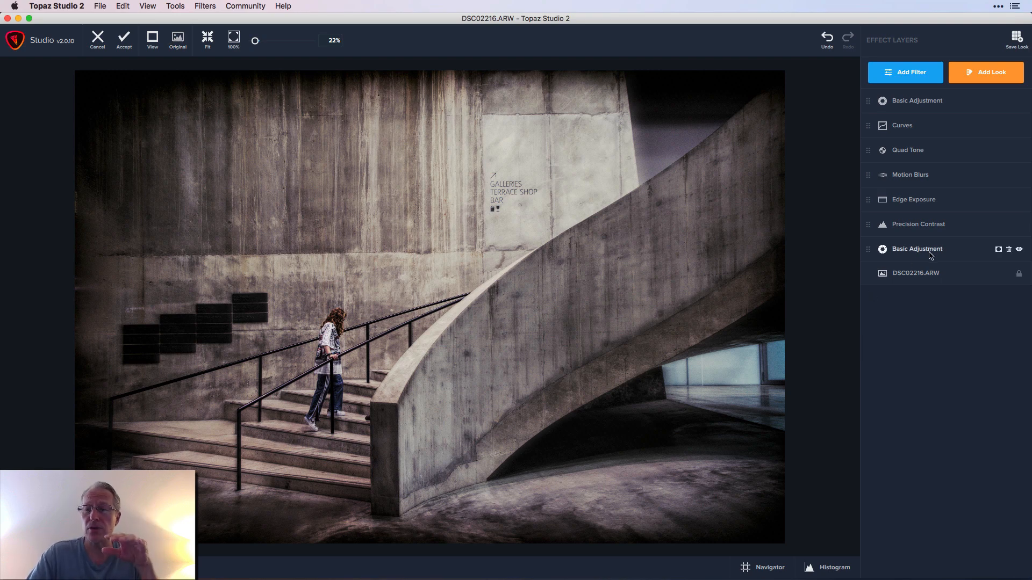
pyautogui.moveTo(930, 228)
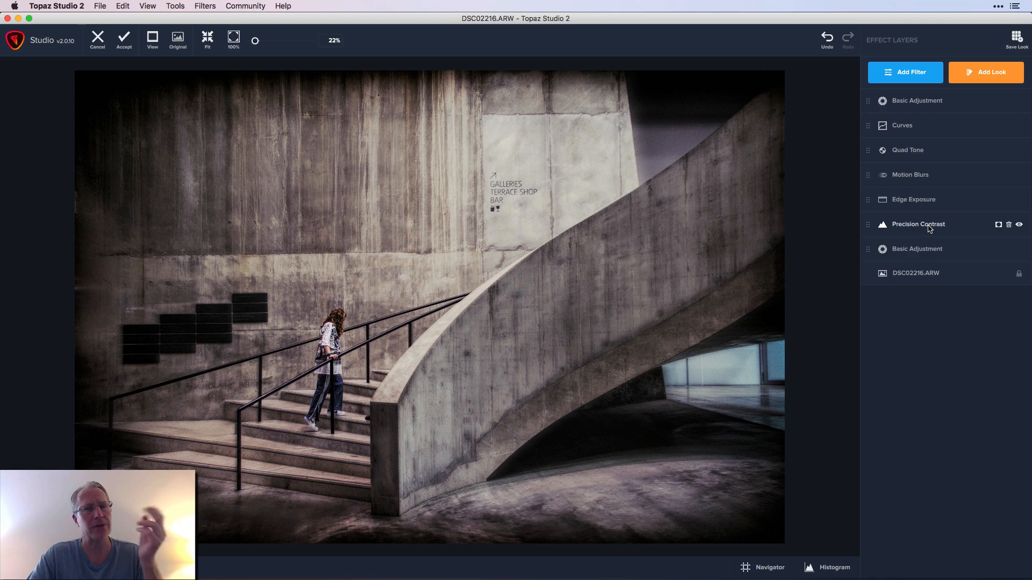
pyautogui.moveTo(918, 207)
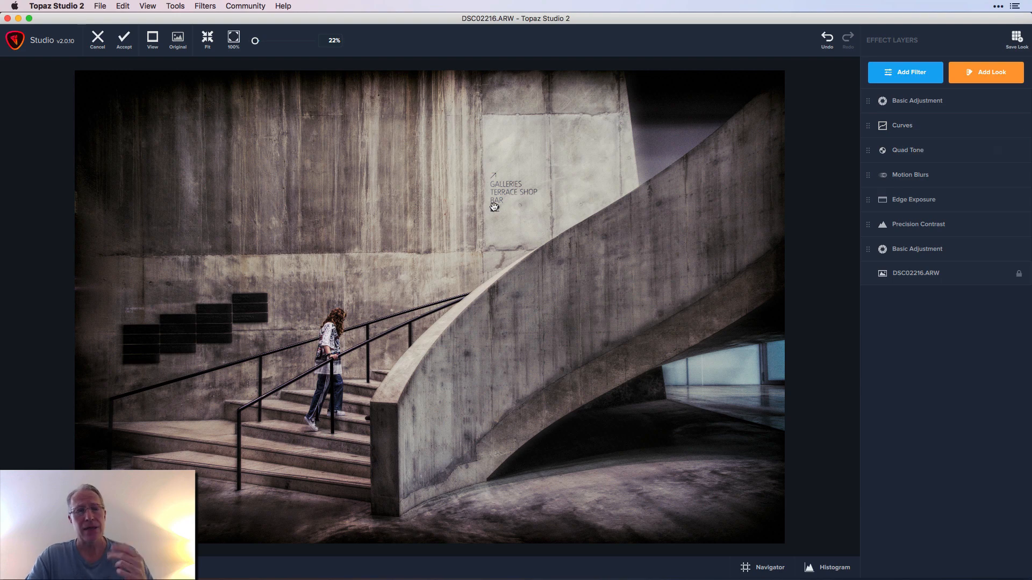
pyautogui.click(179, 39)
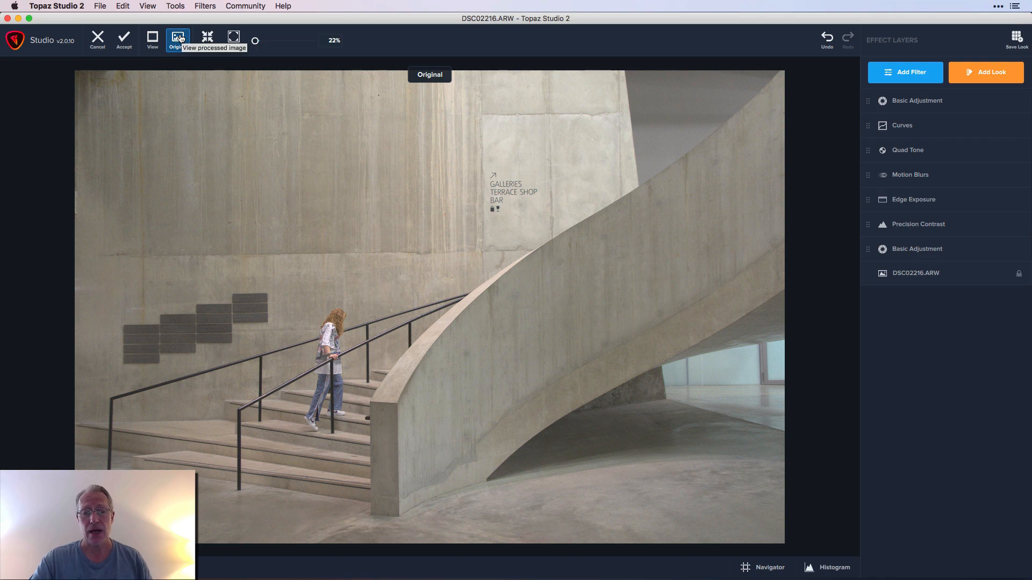
pyautogui.click(177, 37)
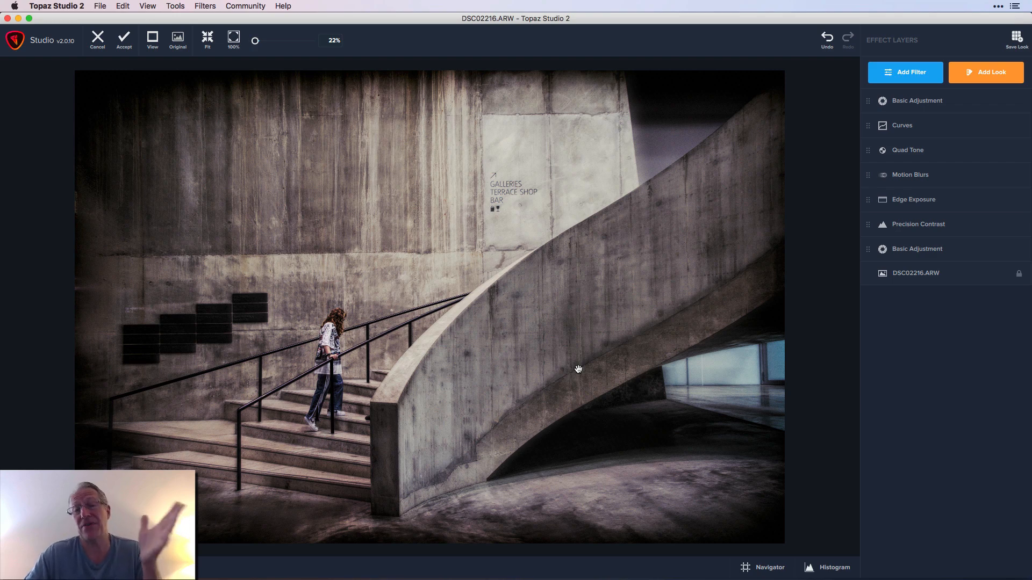
# Step: Browse the available filters down to the Stylistic group, and close the list without adding one
pyautogui.click(915, 72)
pyautogui.scroll(-4, 921, 437)
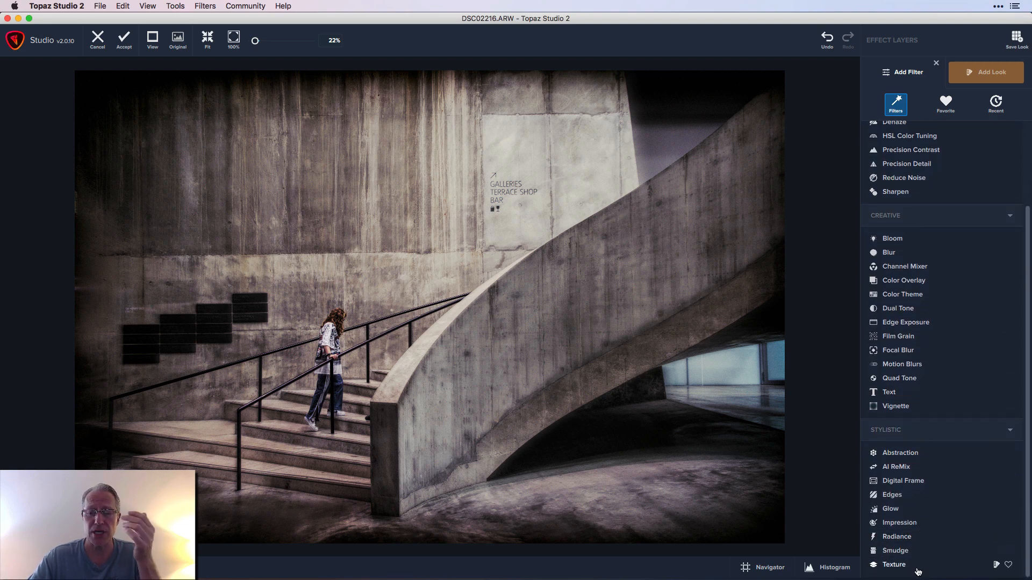
pyautogui.click(936, 63)
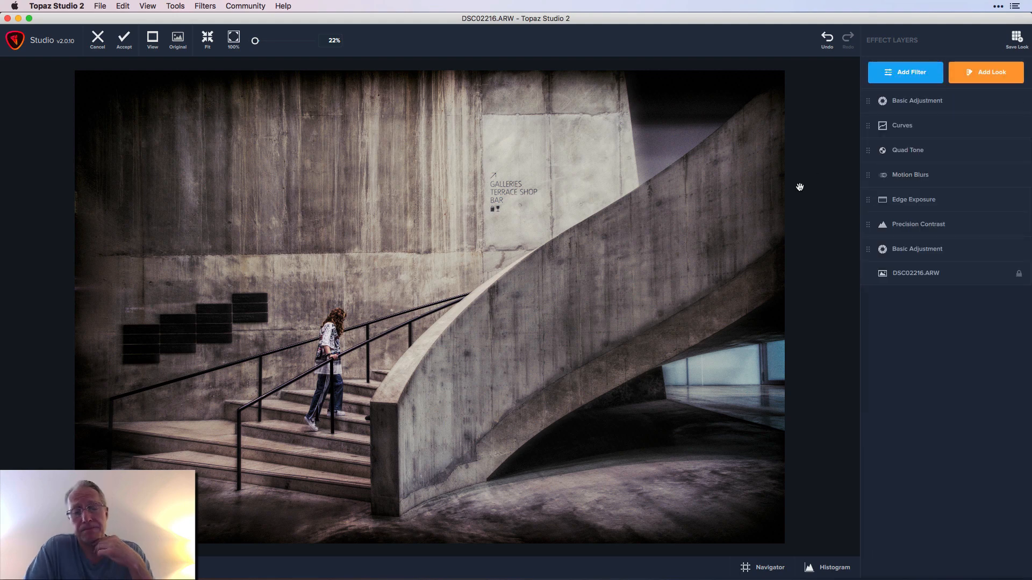